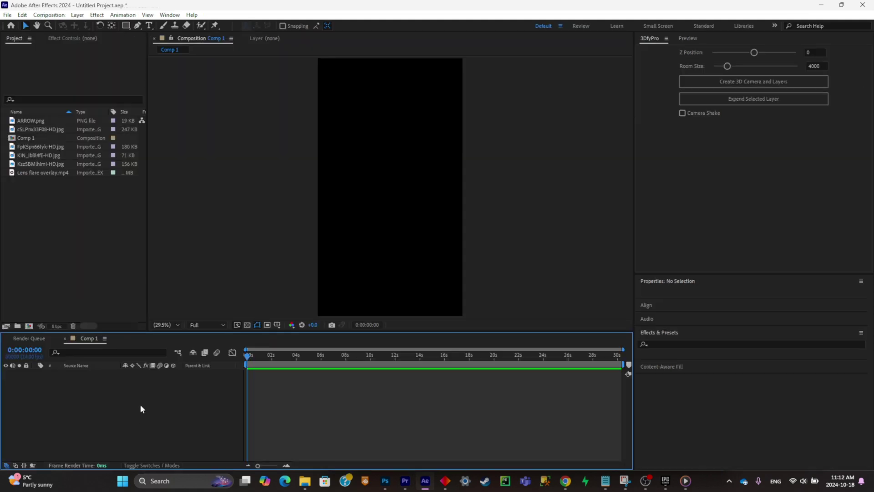
Create a black 1080 x 1920 px solid in Comp 1 and pre-compose it into its own composition.
key(ctrl+y)
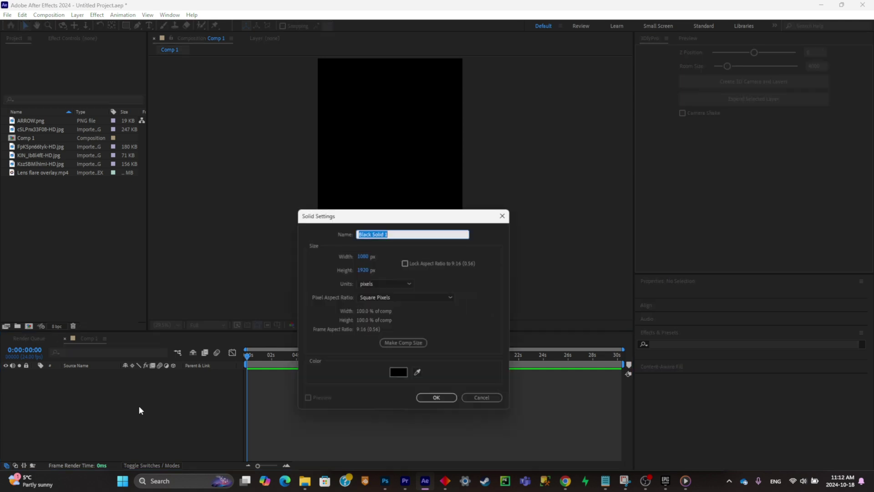
click(432, 397)
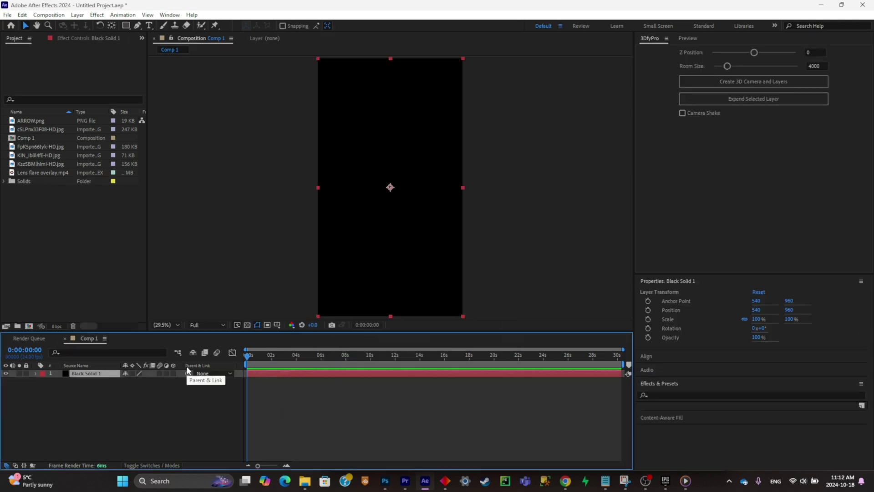
key(ctrl+shift+c)
click(500, 356)
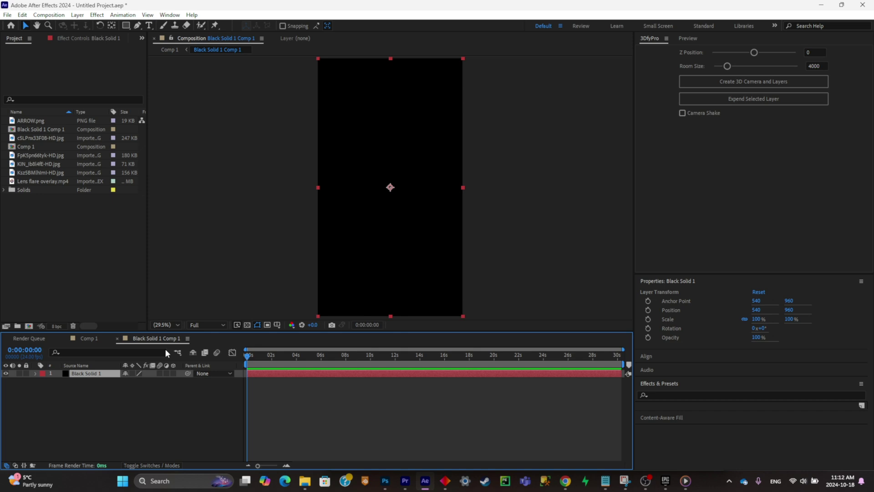
Set the nested composition's width and height to 1500 px.
key(ctrl+k)
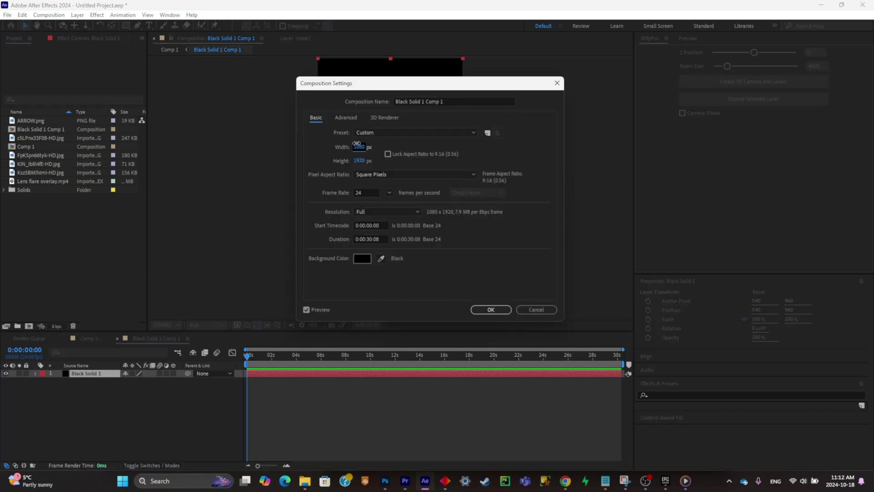
click(361, 147)
text(1500)
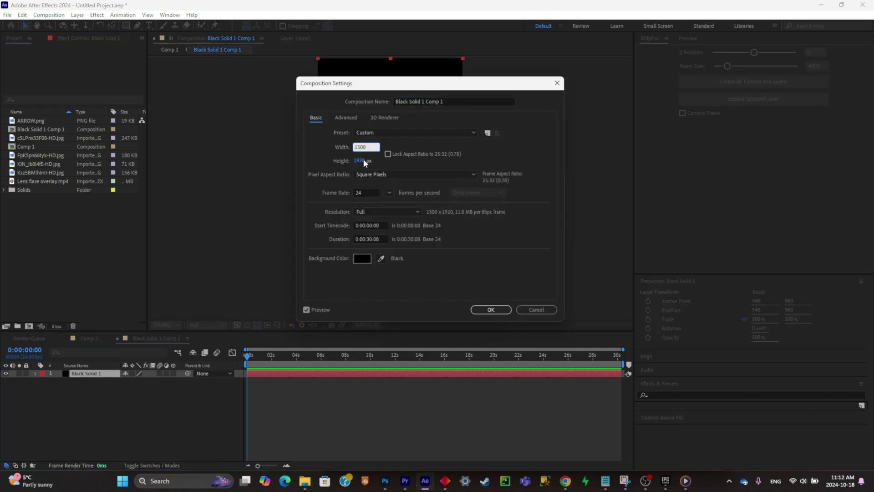
click(361, 160)
text(1500)
click(490, 311)
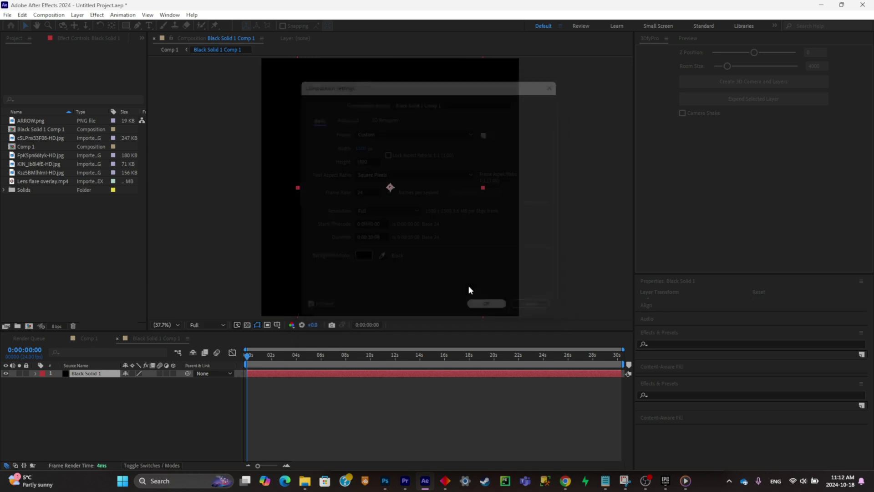
Delete the black solid layer from the nested composition.
click(166, 427)
click(112, 374)
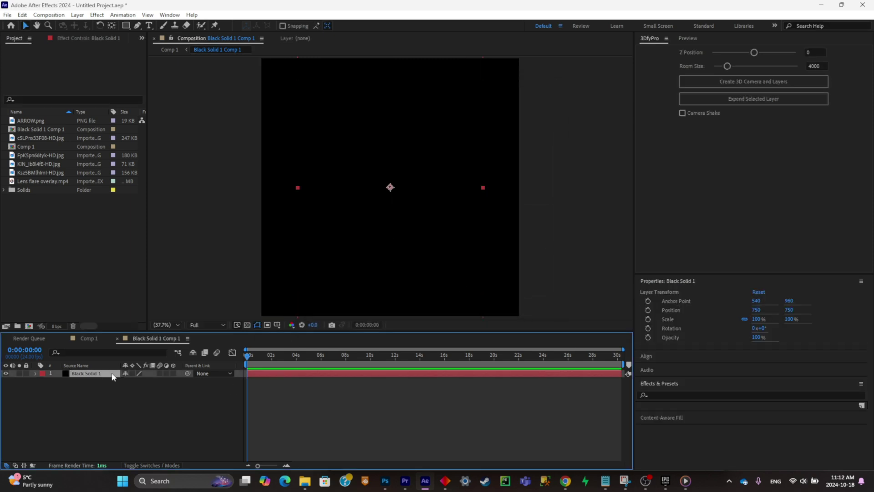
key(Delete)
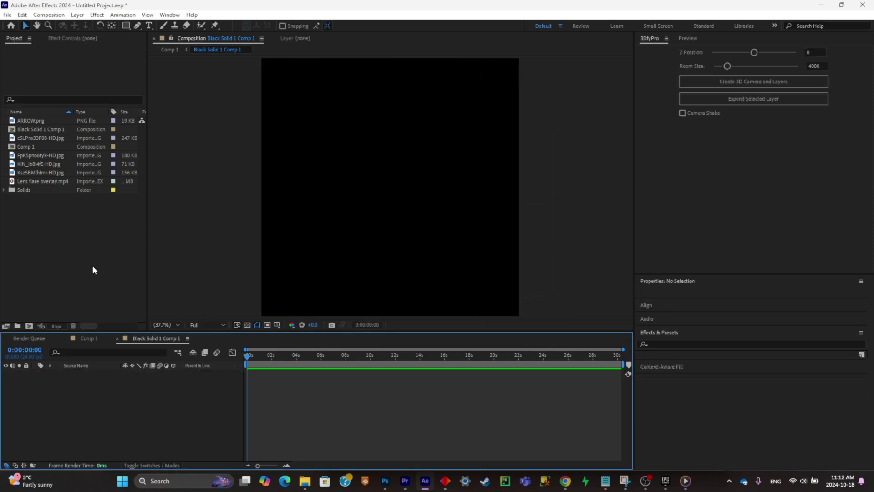
Add Lens flare overlay.mp4 to the nested composition, scaled to 145%, and shift it so the red flare shows at the first frame.
click(65, 184)
drag(64, 184, 171, 380)
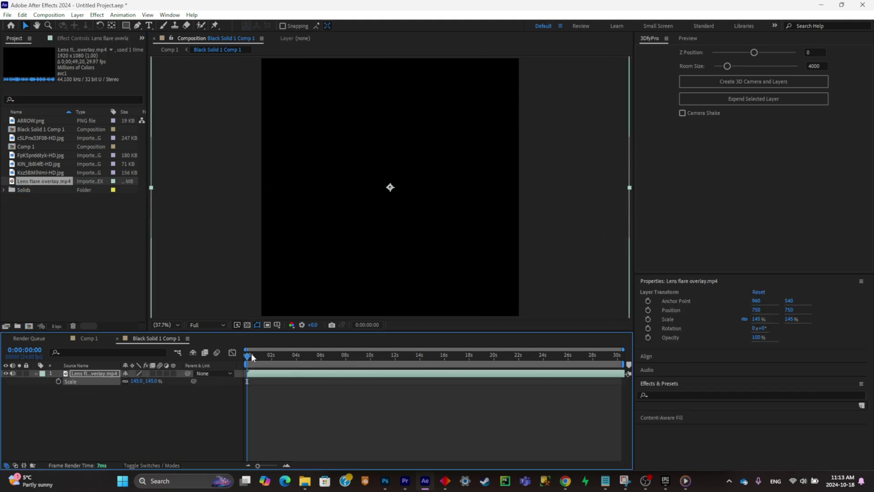
mouse_move(251, 354)
mouse_down()
mouse_move(307, 357)
mouse_move(301, 370)
mouse_move(239, 359)
mouse_up()
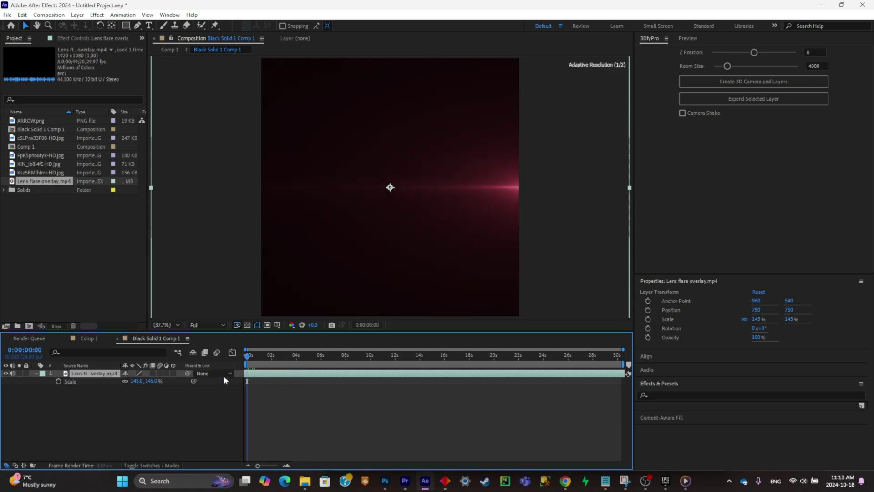
Preview the lens flare clip, split it at 0:00:01:10 and remove the part after the cut.
key(space)
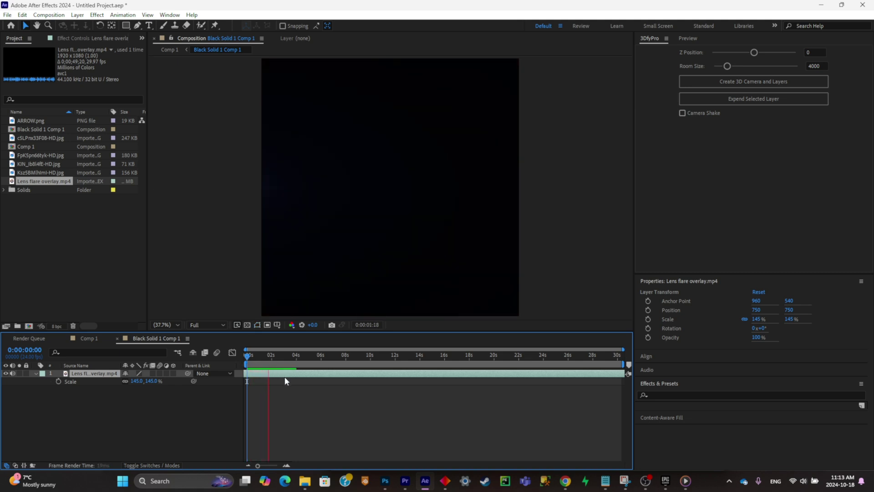
key(space)
click(267, 359)
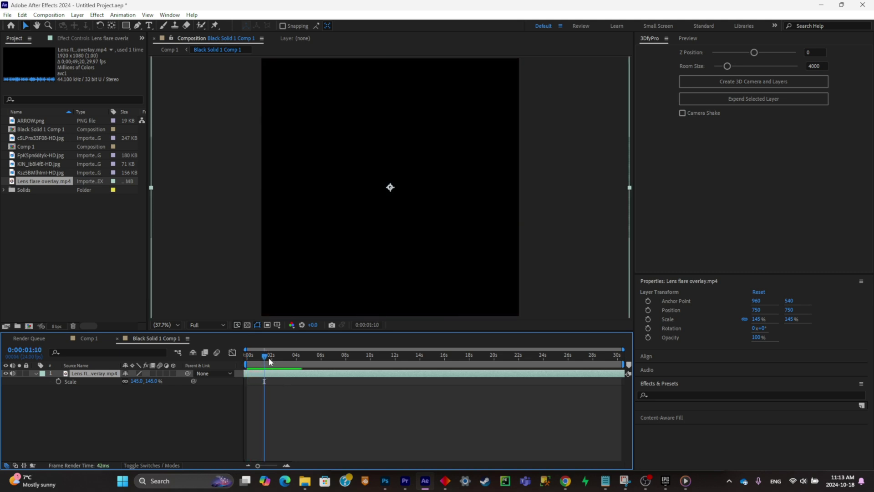
key(ctrl+shift+d)
key(ctrl+z)
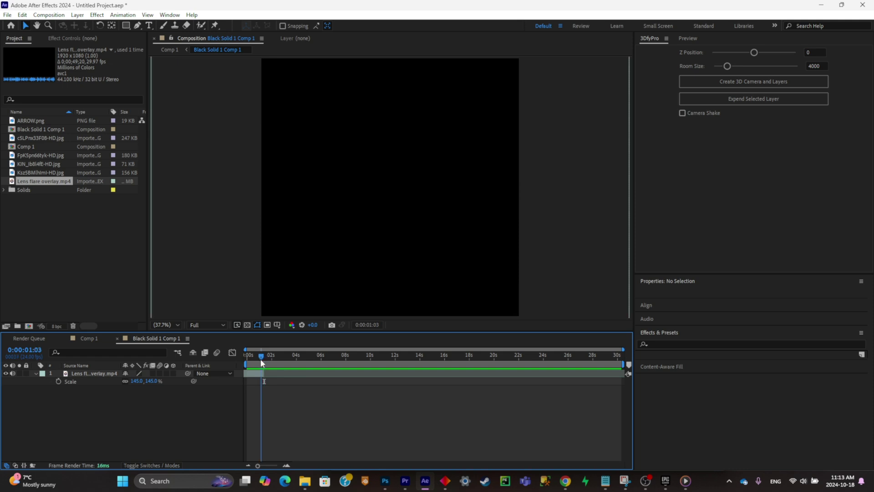
Time-stretch the lens flare layer to a stretch factor of 120%, holding its in-point.
click(259, 359)
right_click(261, 371)
mouse_move(290, 149)
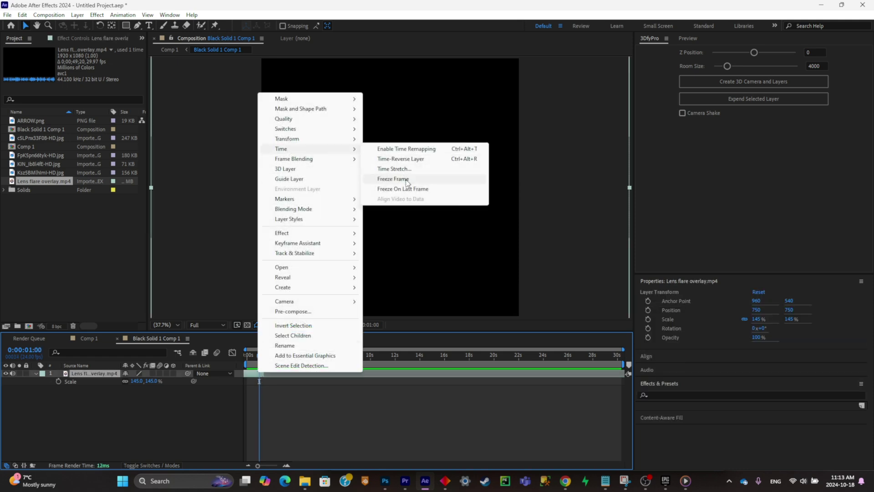
click(405, 171)
text(120)
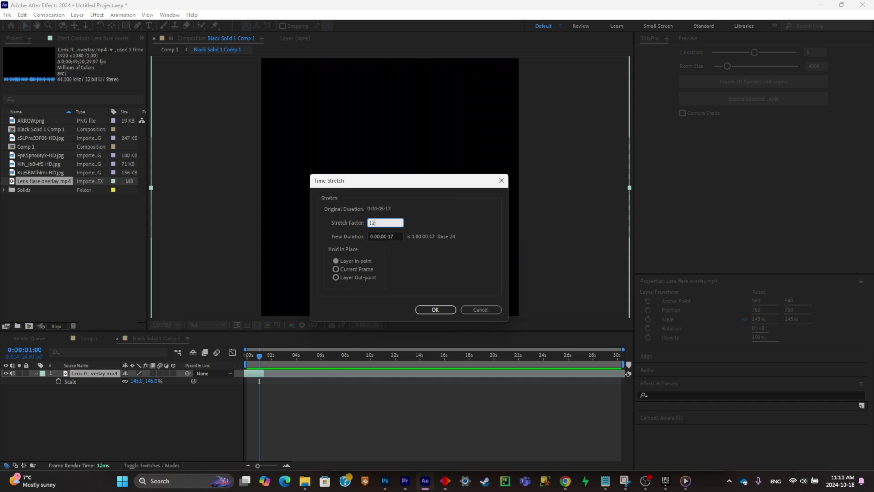
key(Return)
Shorten the composition's work area to end at the lens flare clip's out-point, about 2.5 seconds.
drag(250, 363, 253, 363)
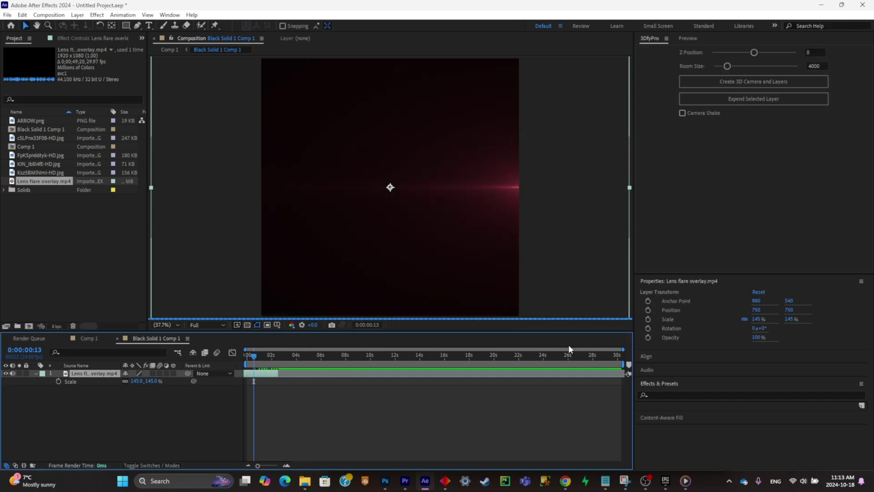
mouse_move(610, 365)
mouse_down()
mouse_move(280, 366)
mouse_move(287, 363)
mouse_move(184, 377)
mouse_up()
key(=)
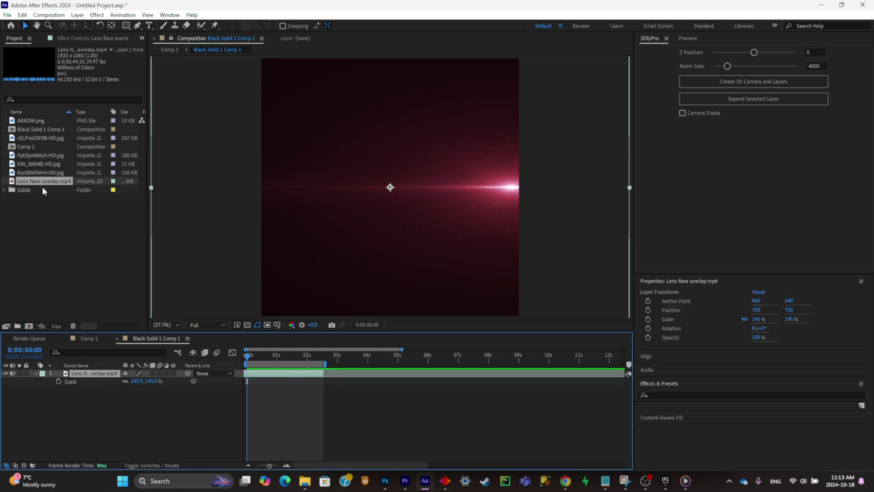
Place the purple 3D Reels thumbnail, cSLPnx33F08-HD.jpg, above the lens flare near the centre of the frame.
click(52, 130)
click(36, 121)
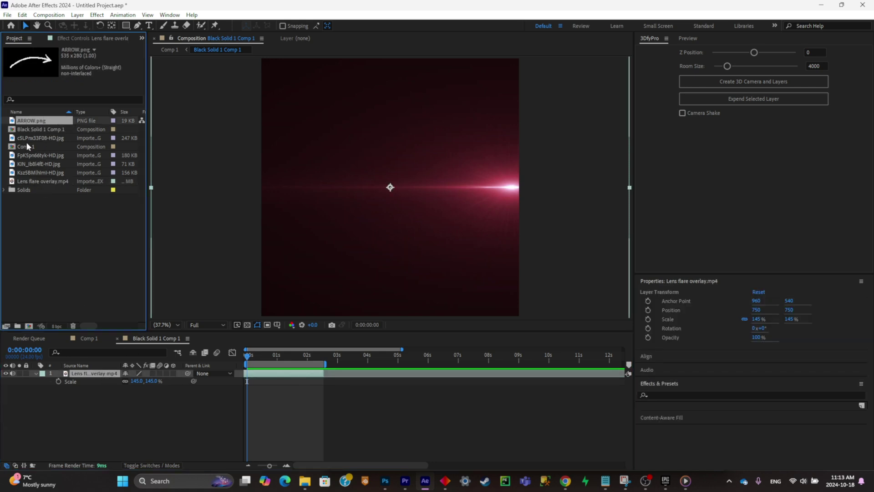
click(31, 156)
click(44, 138)
drag(44, 139, 411, 211)
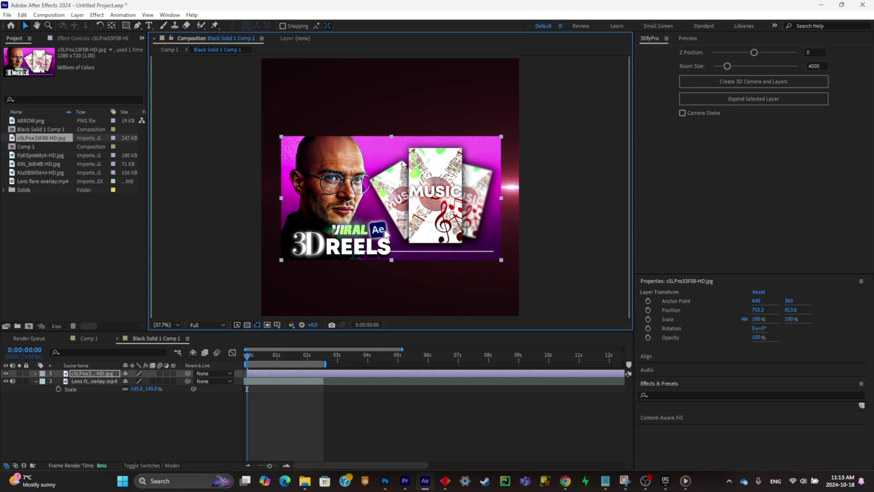
Mask the 3D Reels thumbnail with a rounded rectangle just inside its edges.
drag(126, 25, 173, 41)
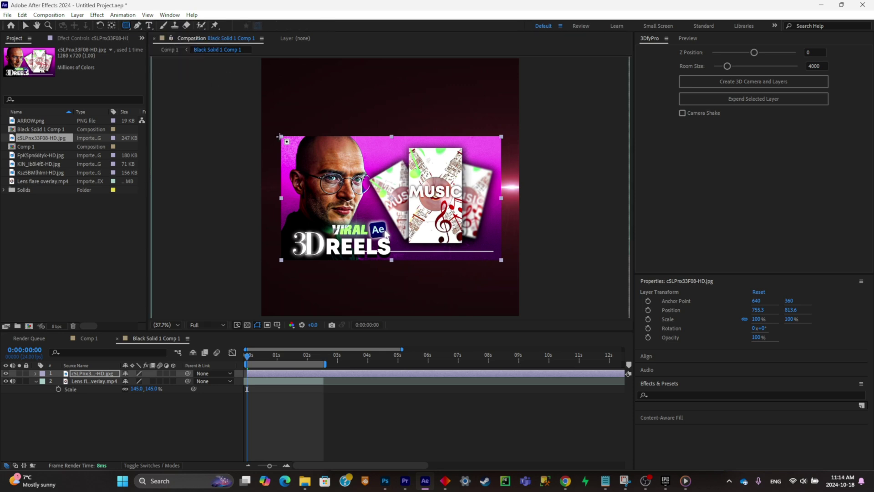
drag(285, 137, 495, 253)
click(187, 438)
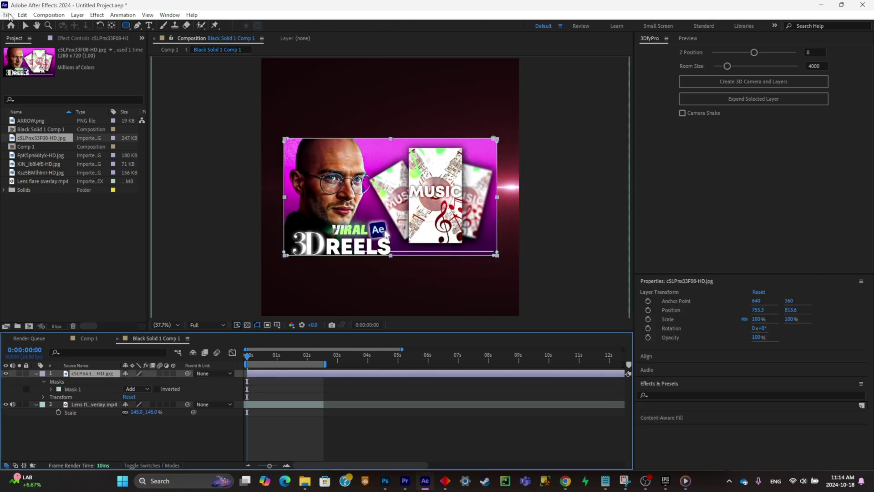
Move the 3D Reels thumbnail to the frame's lower-left corner and scale it to 93%.
click(25, 26)
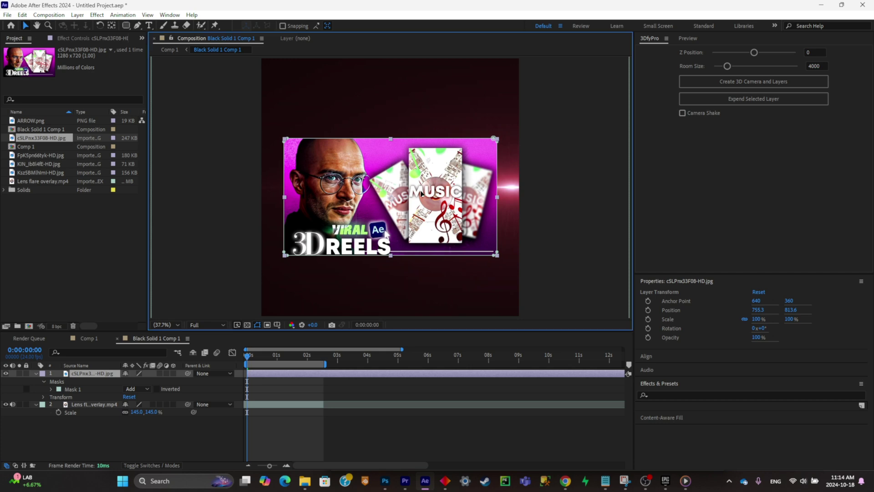
drag(314, 151, 290, 214)
key(s)
drag(145, 382, 136, 383)
drag(353, 244, 335, 253)
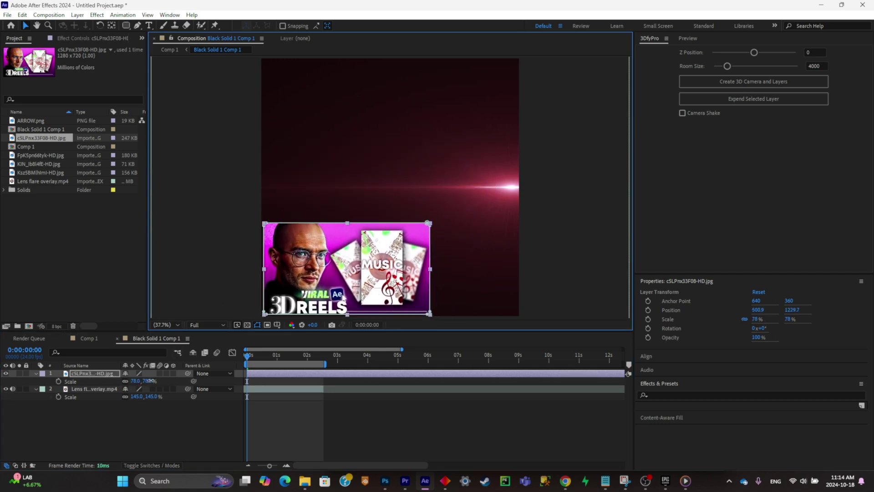
drag(151, 381, 159, 381)
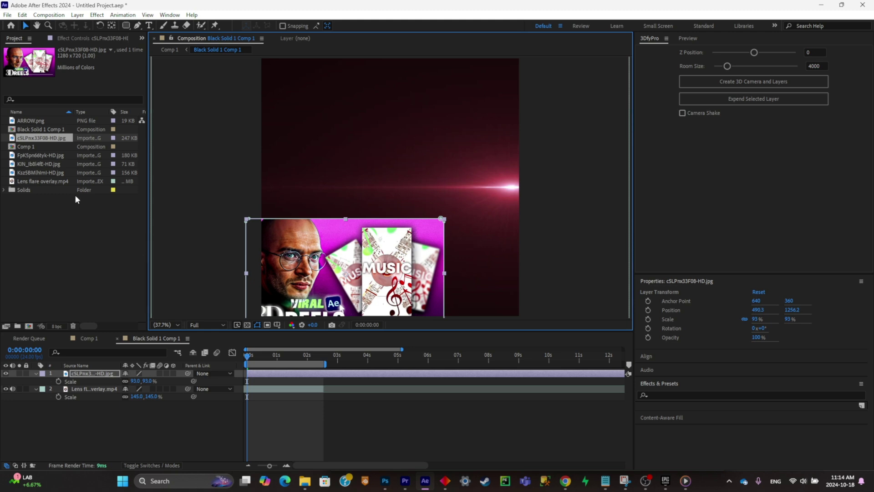
Place FpKSpn66tyk-HD.jpg directly above the lens flare layer, move it to the upper frame and mask it with a rounded rectangle.
click(56, 131)
click(59, 122)
drag(53, 156, 109, 383)
drag(403, 129, 431, 87)
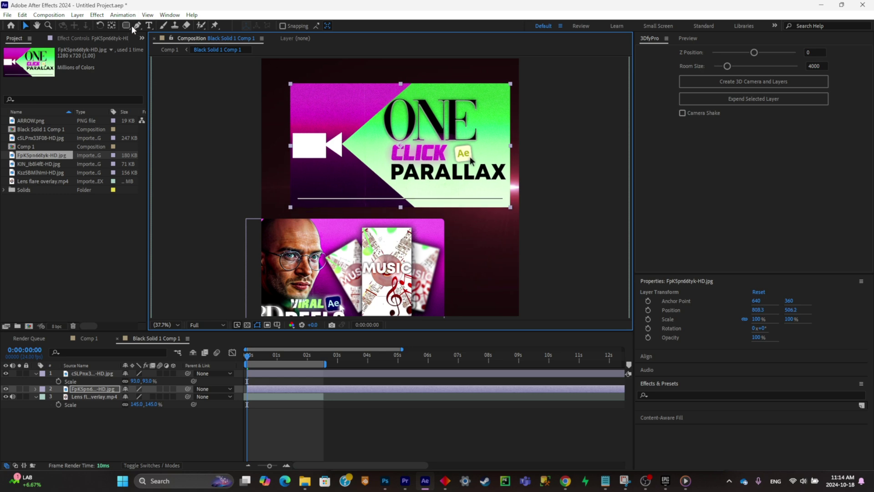
key(q)
mouse_move(294, 86)
mouse_down()
mouse_move(537, 222)
mouse_move(507, 205)
mouse_up()
Scale the One Click Parallax thumbnail to 58% and the 3D Reels one to 69%, arranging them at the frame's upper left and lower left.
click(93, 388)
key(s)
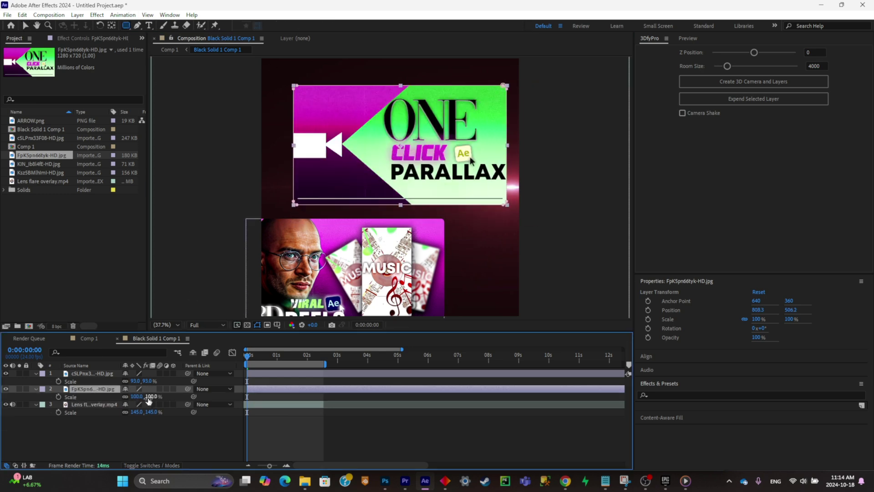
drag(146, 397, 140, 396)
key(v)
drag(401, 136, 362, 119)
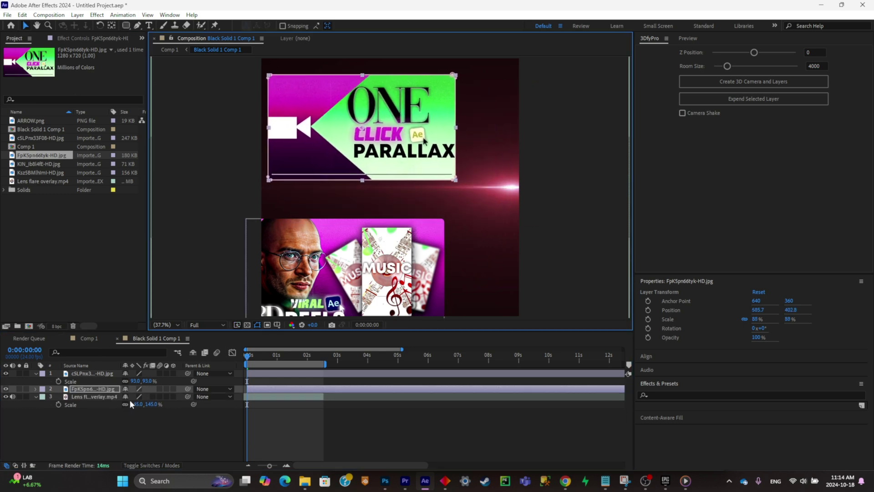
drag(147, 397, 143, 399)
drag(431, 134, 410, 132)
drag(148, 397, 124, 381)
click(424, 239)
click(93, 389)
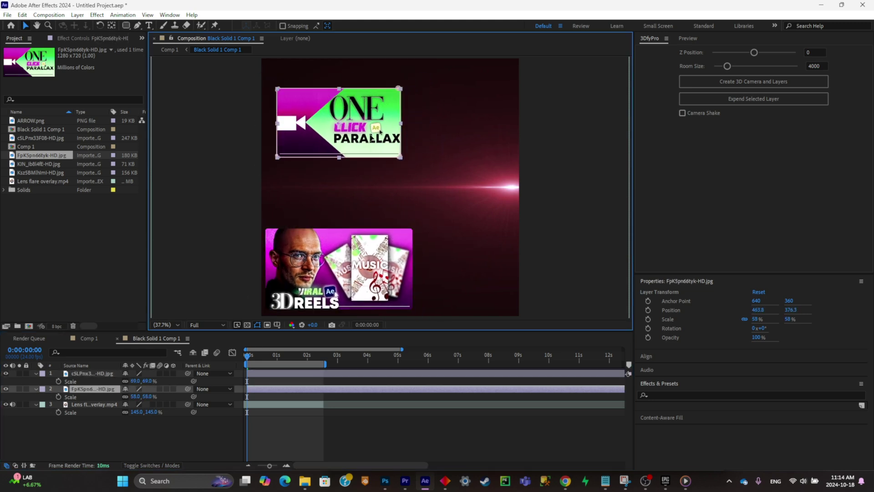
Place the Ai Pictures Reels thumbnail, KszSBMlhImI-HD.jpg, near the frame's centre and mask it with a rounded rectangle.
drag(41, 173, 503, 212)
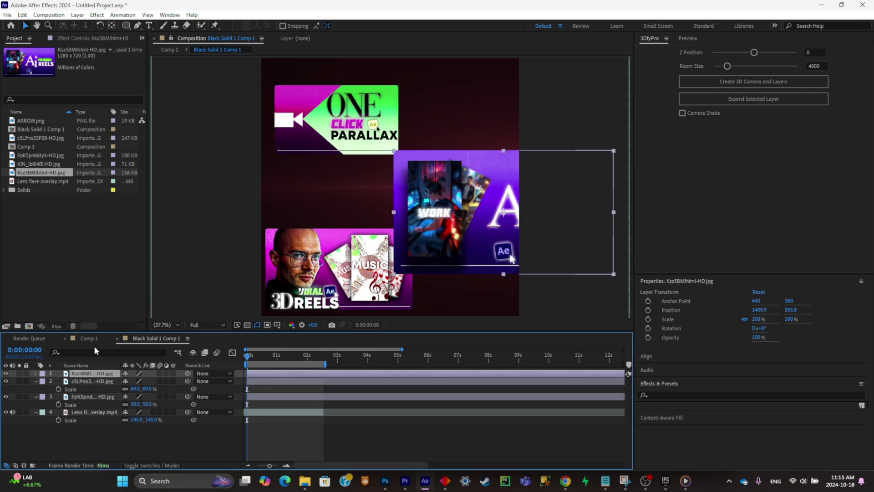
drag(449, 219, 339, 194)
double_click(126, 26)
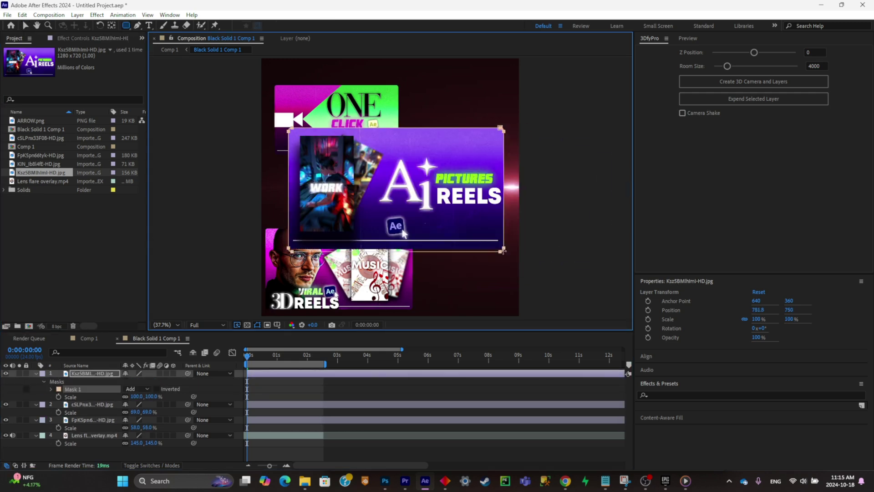
Scale the Ai Pictures Reels thumbnail to 67% and move it to the lower-right corner, partly outside the frame.
key(v)
drag(466, 199, 585, 274)
key(s)
drag(152, 382, 137, 385)
drag(476, 254, 452, 276)
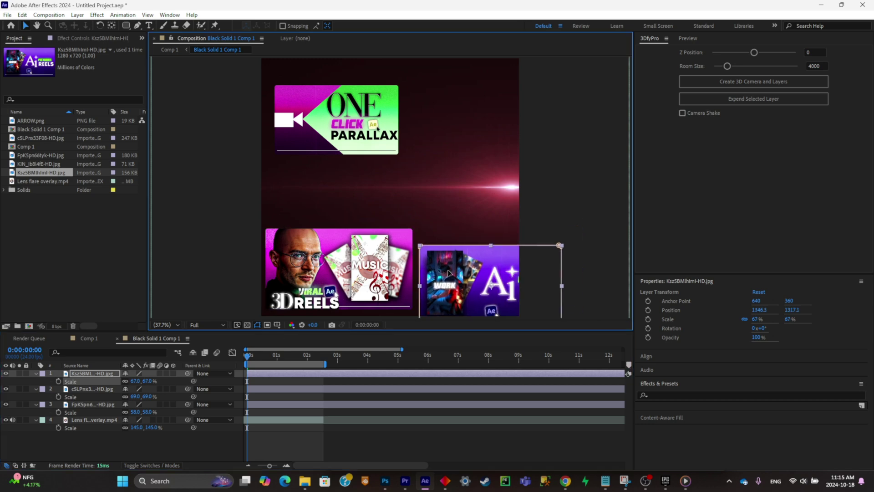
Stack the 3D Reels layer above the Ai Pictures Reels layer and fine-tune the positions of all three thumbnails in the frame.
drag(382, 258, 384, 261)
drag(93, 388, 92, 369)
drag(364, 269, 364, 278)
drag(492, 250, 498, 232)
drag(365, 130, 355, 142)
key(s)
key(s)
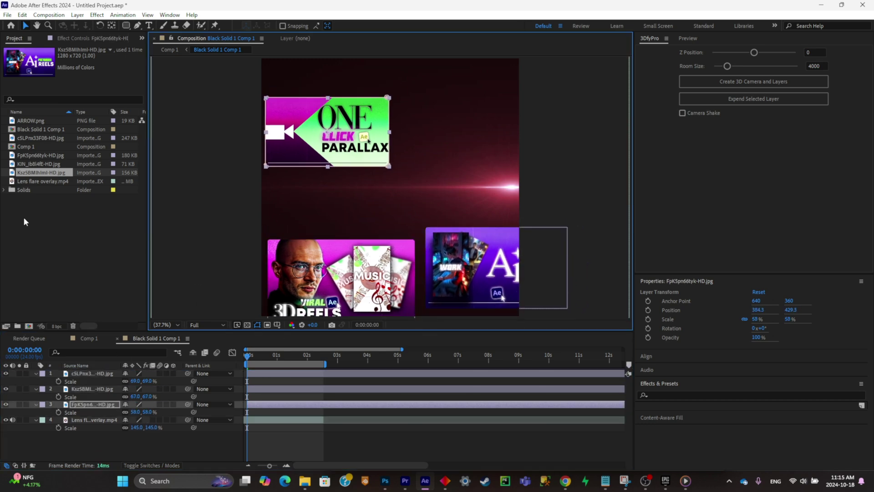
Place KIN_Ib8I4fE-HD.jpg in the frame's upper right and try masking it with a rounded rectangle.
click(54, 167)
drag(55, 166, 461, 135)
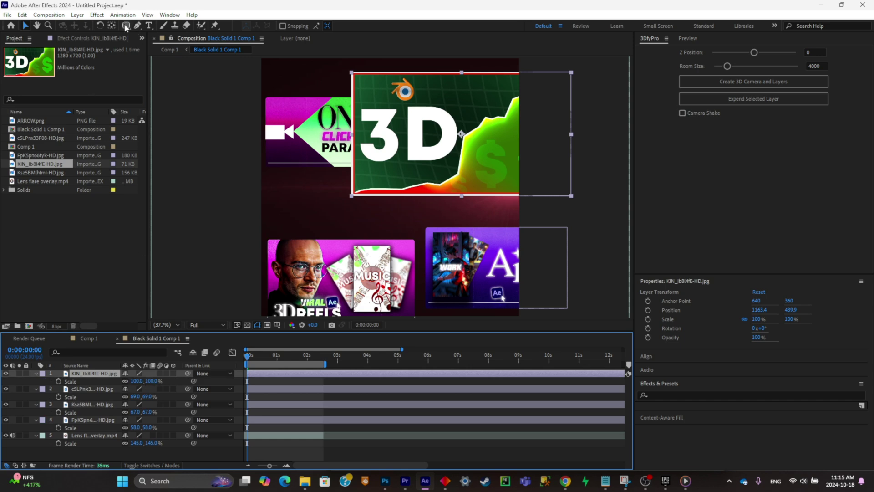
drag(352, 73, 571, 191)
click(26, 26)
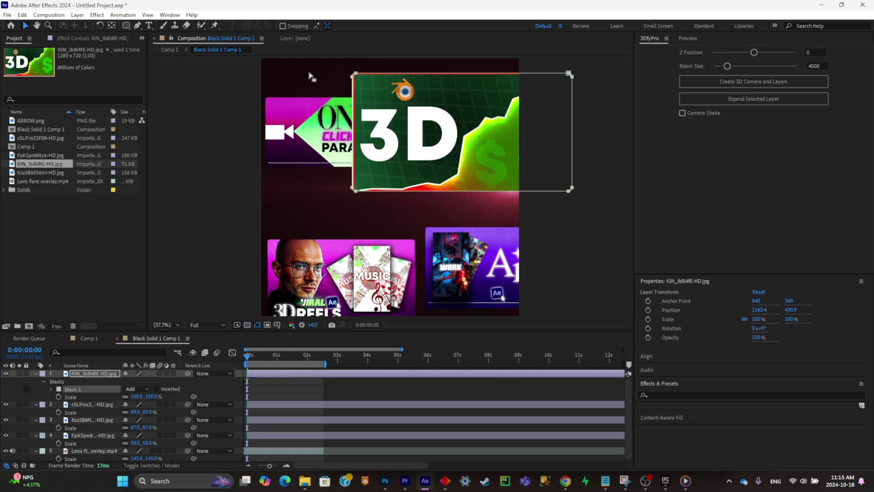
Move the green 3D thumbnail fully inside the frame, mask it with a rounded rectangle, and return it to the upper right.
drag(383, 109, 302, 110)
key(q)
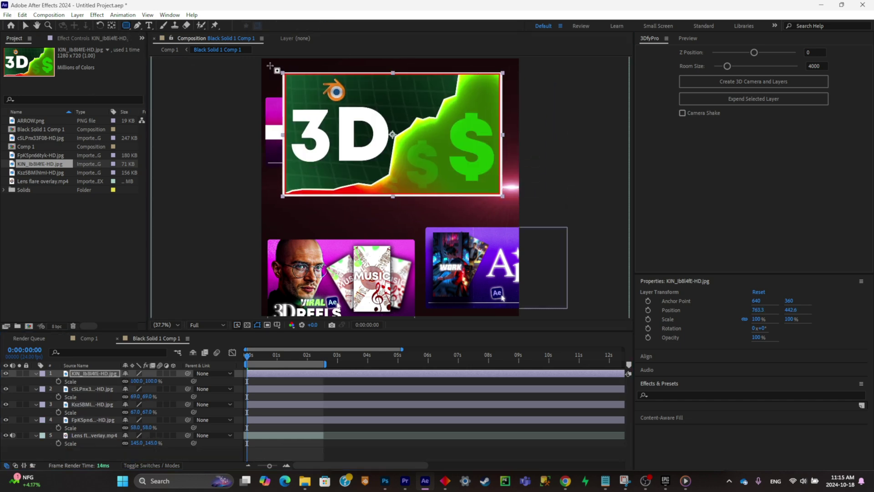
drag(485, 179, 496, 193)
click(26, 25)
drag(318, 106, 411, 107)
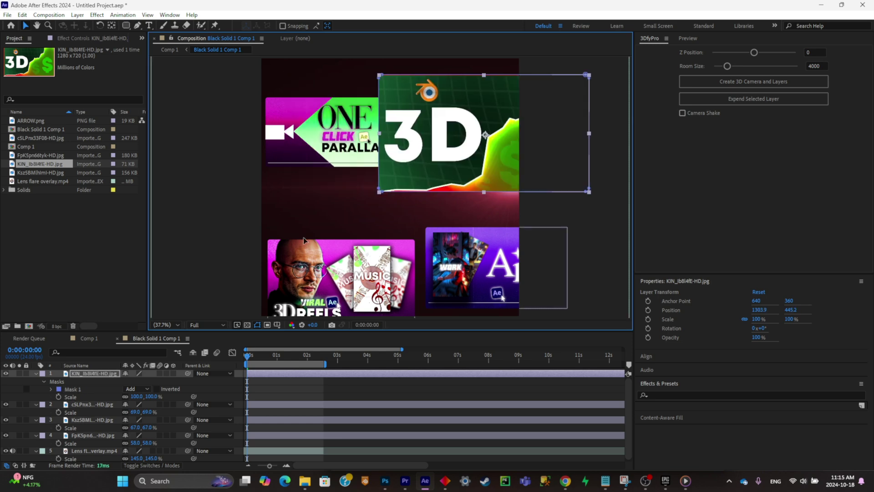
Scale the green 3D thumbnail to 70% and position it in the upper-right corner, partly outside the frame.
key(p)
key(s)
drag(146, 382, 132, 382)
drag(510, 145, 503, 150)
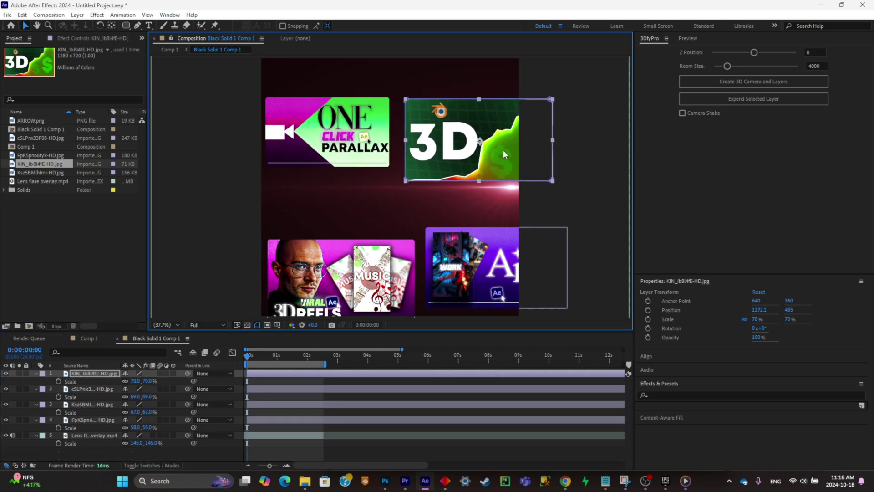
Fine-tune the positions of the four thumbnails and shift the lens flare overlay slightly downward.
drag(346, 132, 341, 123)
mouse_move(501, 143)
mouse_down()
mouse_move(495, 150)
mouse_move(500, 144)
mouse_up()
drag(346, 268, 345, 264)
drag(474, 259, 475, 261)
click(451, 166)
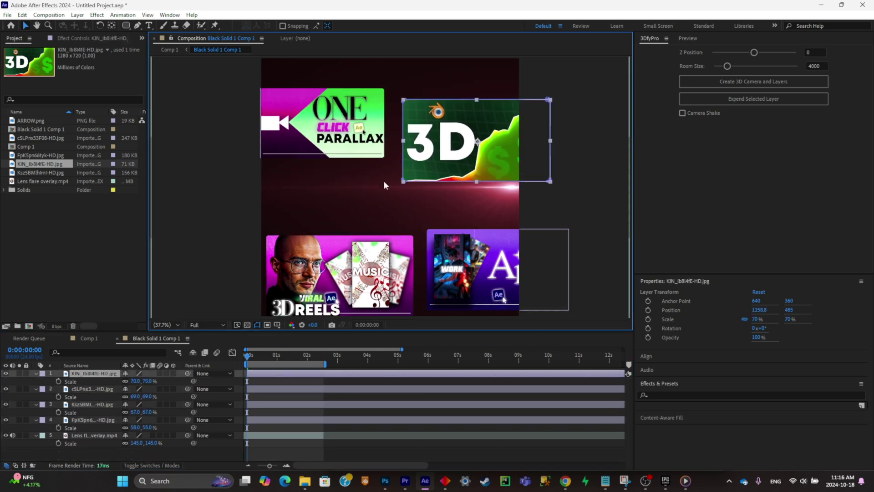
drag(381, 188, 384, 192)
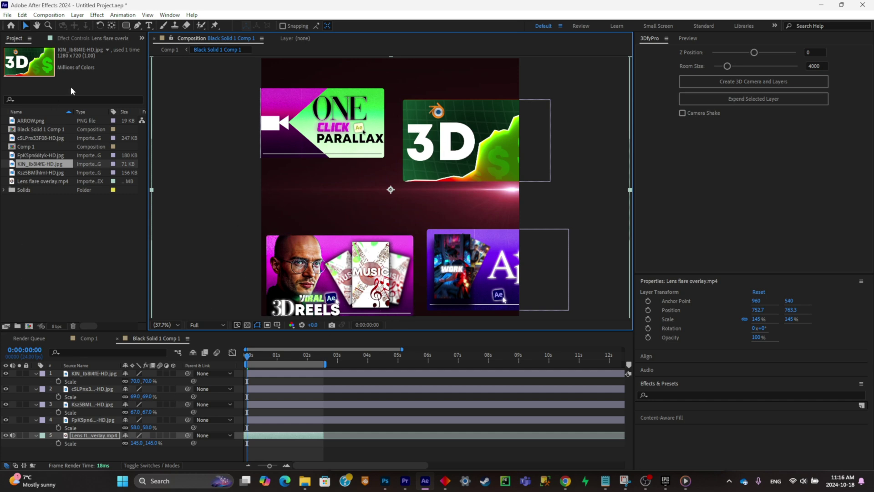
Add the text "HOUSTON NEW STYLE" between the upper and lower thumbnails.
click(149, 25)
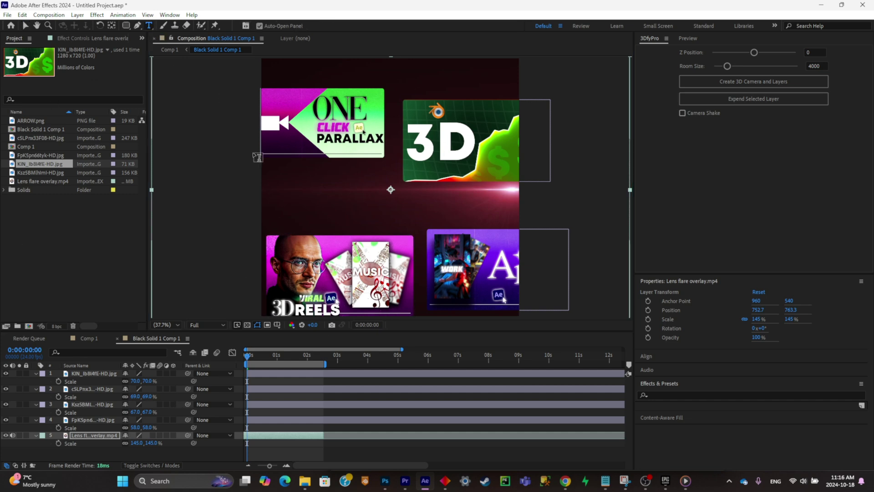
click(337, 201)
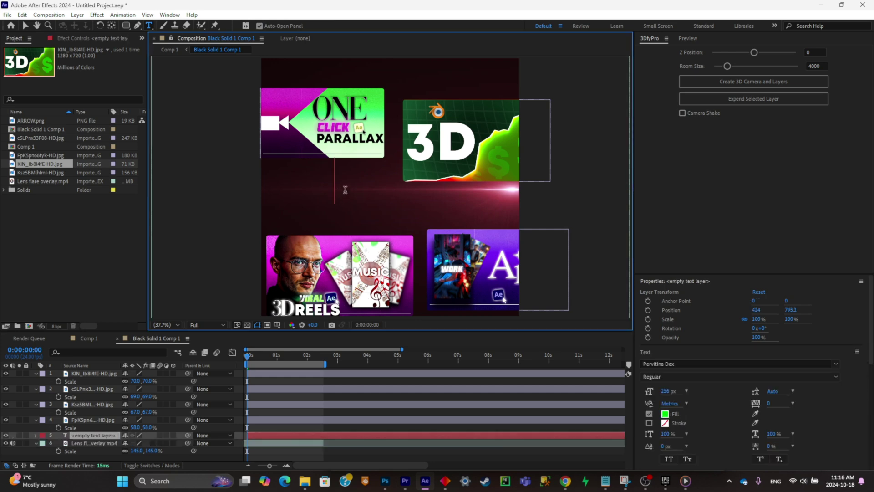
text(HOUSTON)
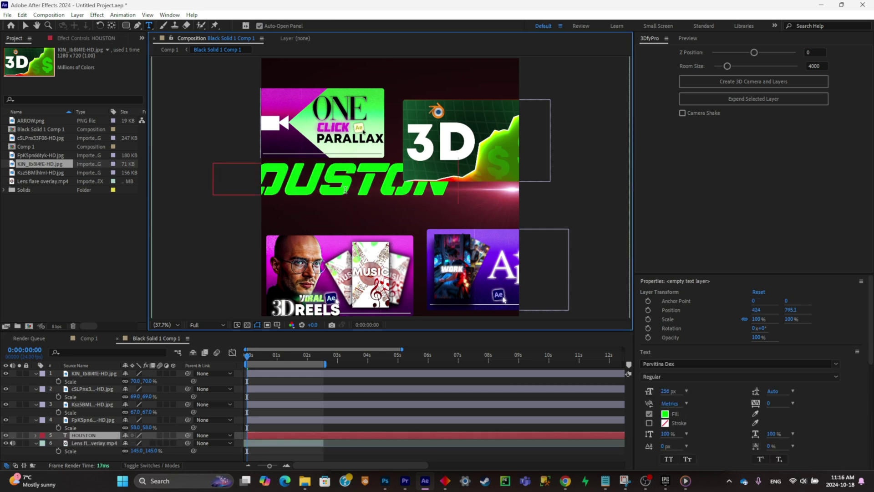
text( NEW STYLE)
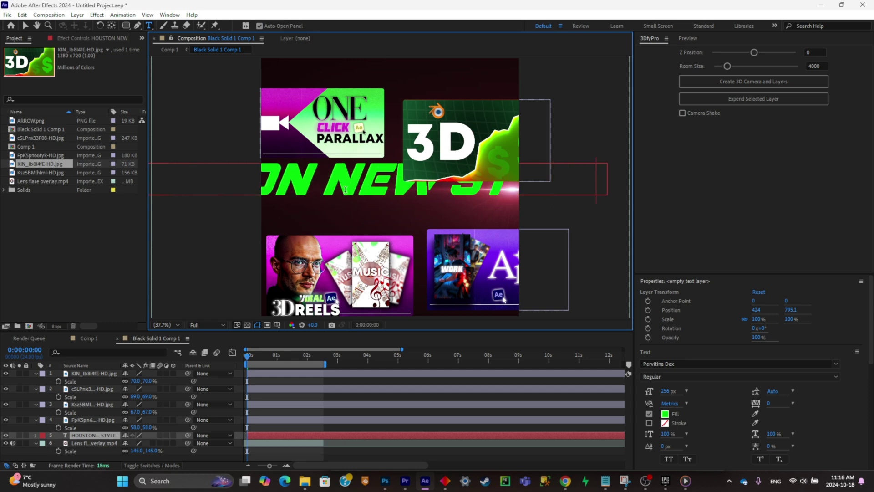
Set the font size of the HOUSTON NEW STYLE text to 100 px.
key(ctrl+a)
click(667, 390)
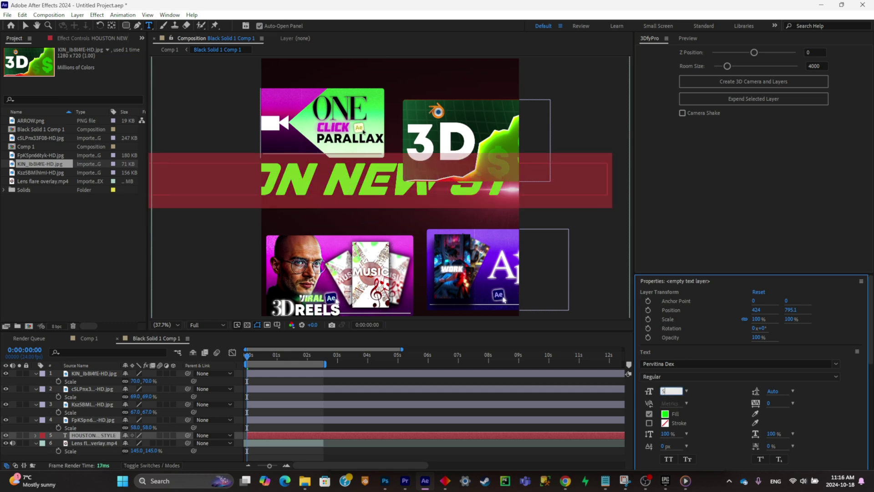
text(50)
key(Return)
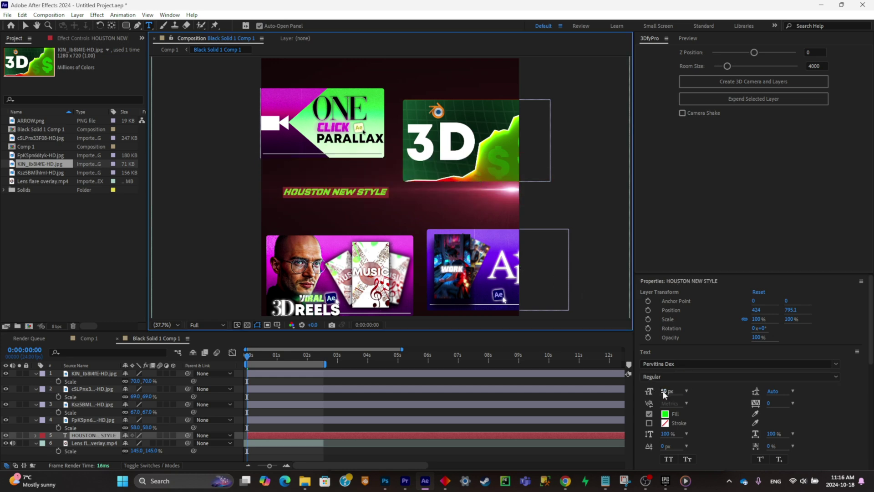
click(665, 391)
text(100)
key(Return)
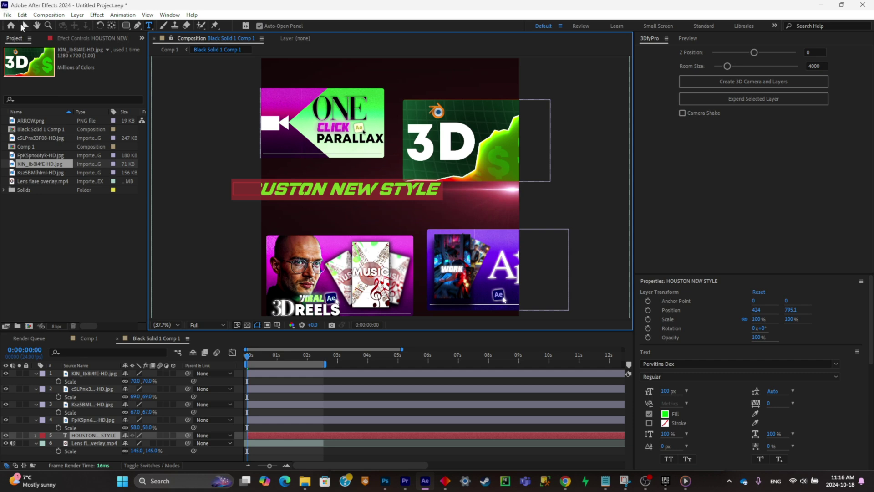
Format the title in the Mont Heavy DEMO font with a white FFFFFF fill and centre it between the thumbnail rows.
click(697, 364)
text(MONT)
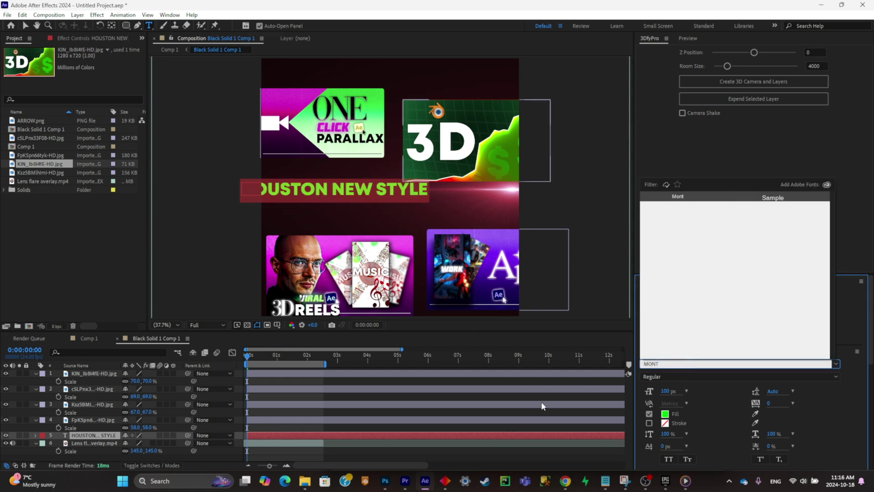
click(666, 414)
drag(552, 207, 553, 188)
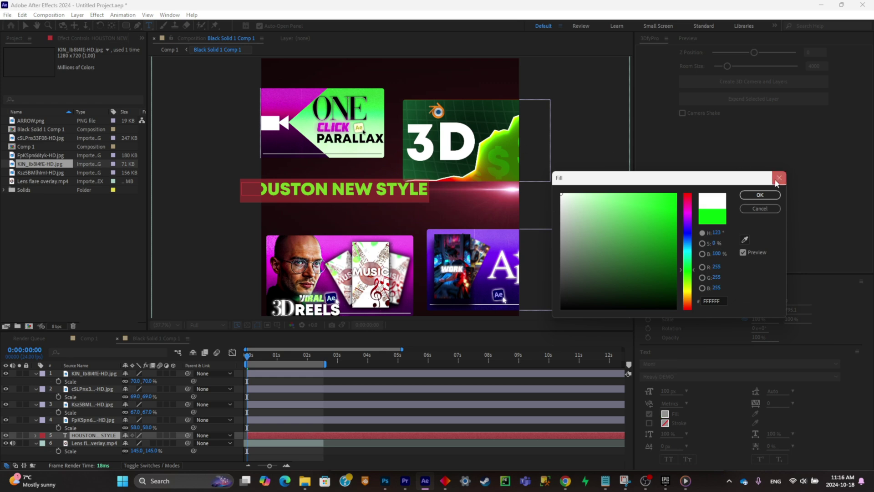
click(769, 193)
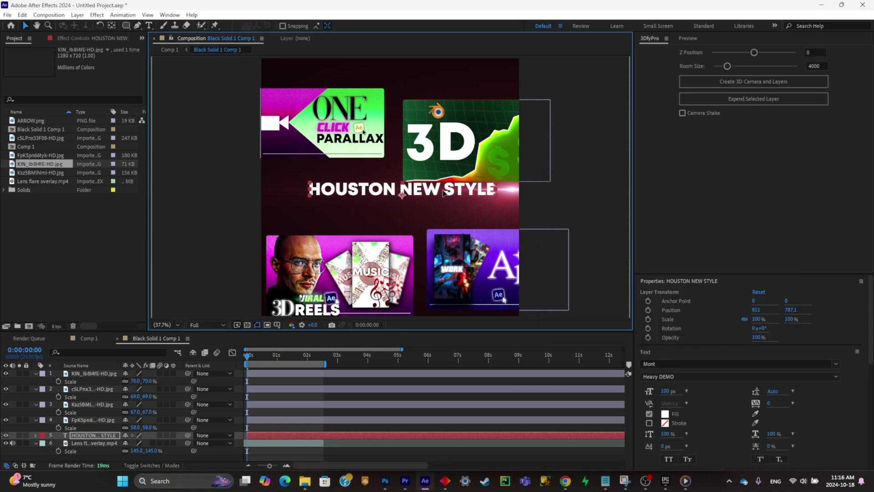
drag(445, 192, 441, 192)
drag(440, 195, 437, 198)
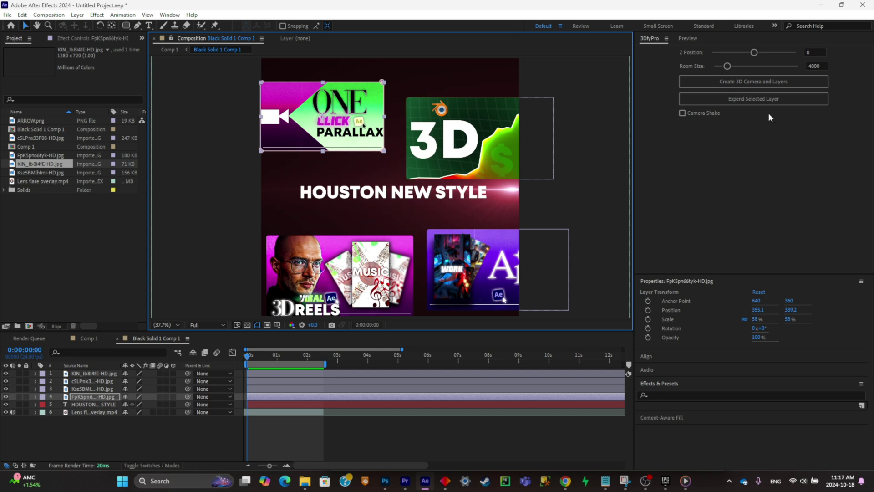
Create the 3D camera and layers with 3DfyPro, and spread the four thumbnails back out around the title.
click(726, 83)
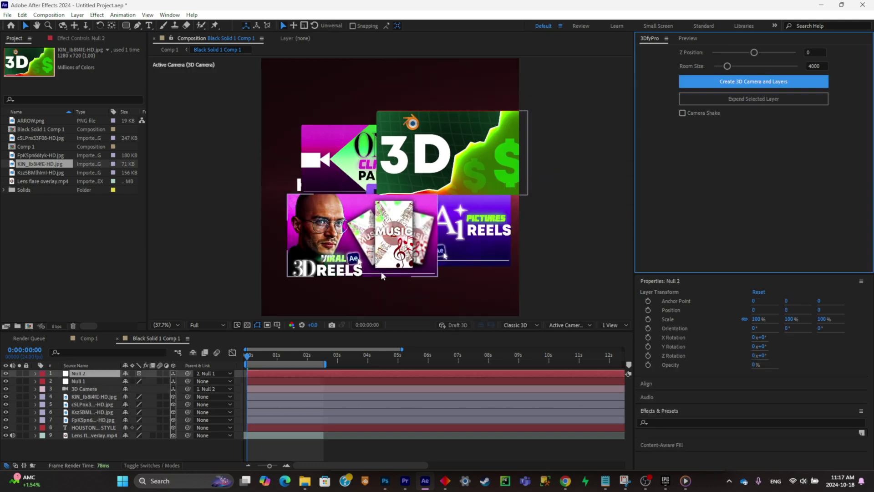
click(308, 120)
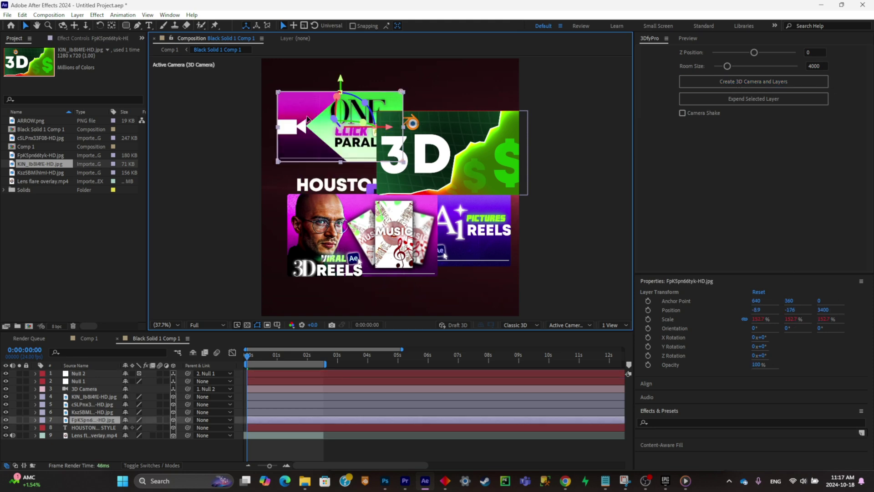
drag(308, 120, 304, 109)
drag(345, 260, 312, 316)
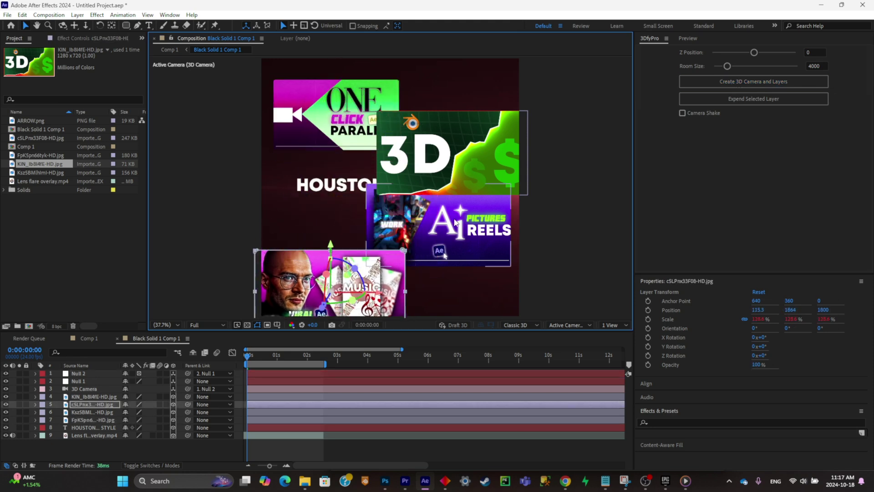
drag(456, 222, 506, 260)
drag(463, 130, 496, 116)
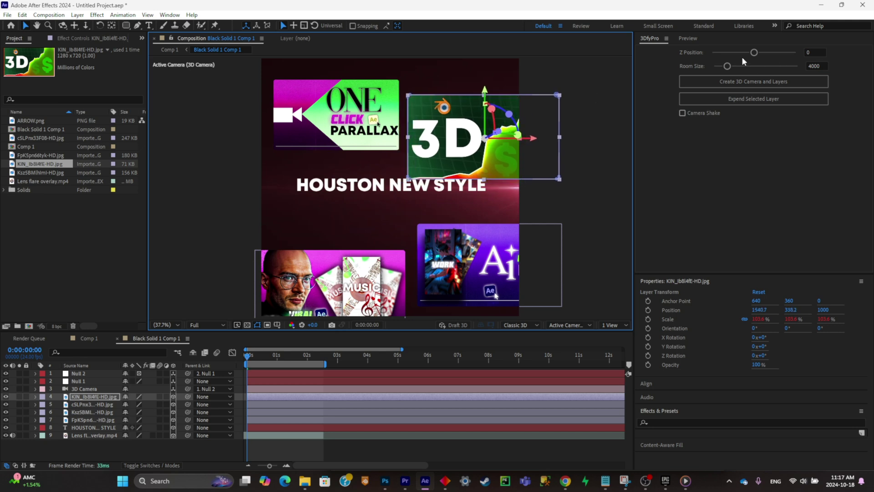
Vary the 3DfyPro Z Position to preview the depth between the layers, stopping at -109.
drag(755, 52, 764, 54)
drag(758, 50, 755, 47)
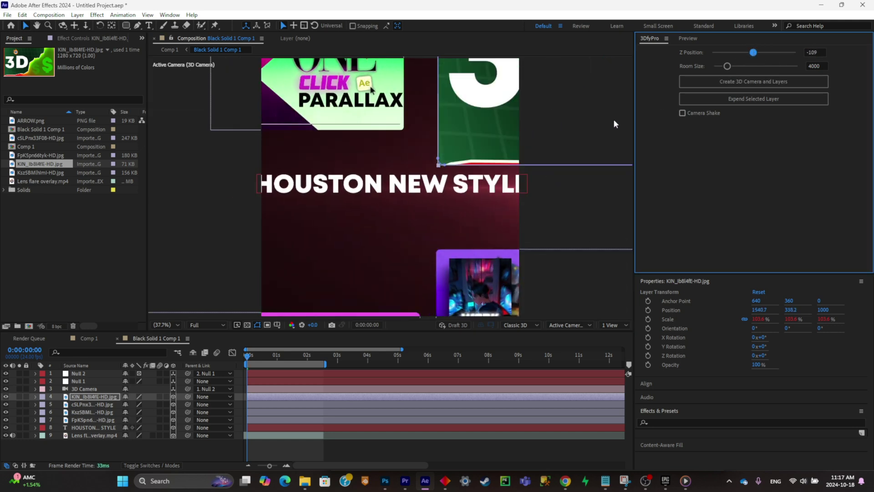
Enlarge the 3D Reels layer to about 233% and tilt it in 3D at the frame's lower left.
click(331, 279)
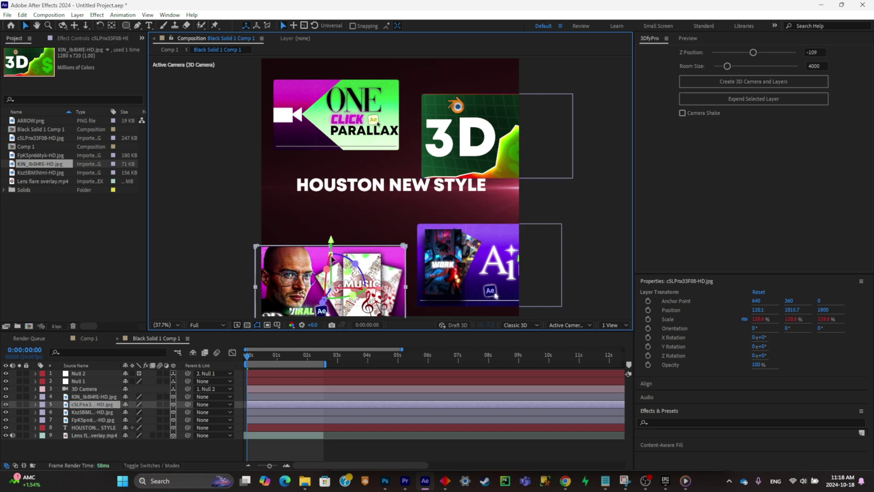
key(s)
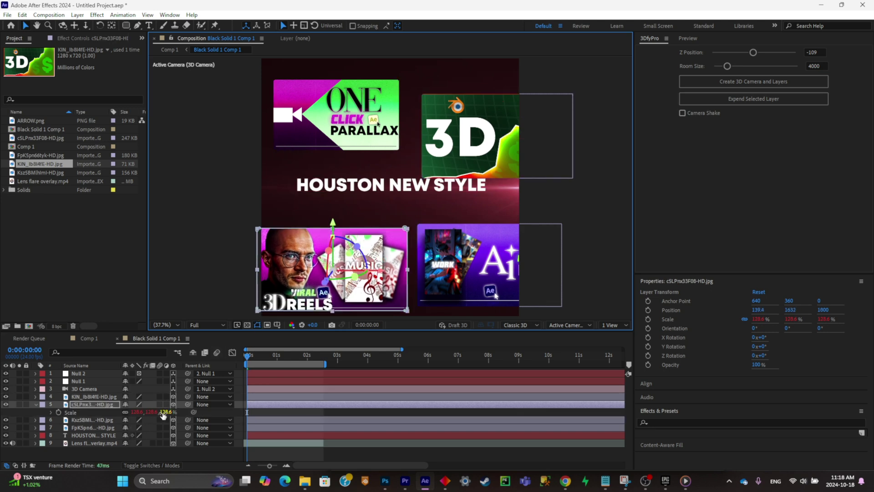
drag(163, 413, 169, 412)
drag(331, 295, 346, 241)
drag(373, 260, 357, 288)
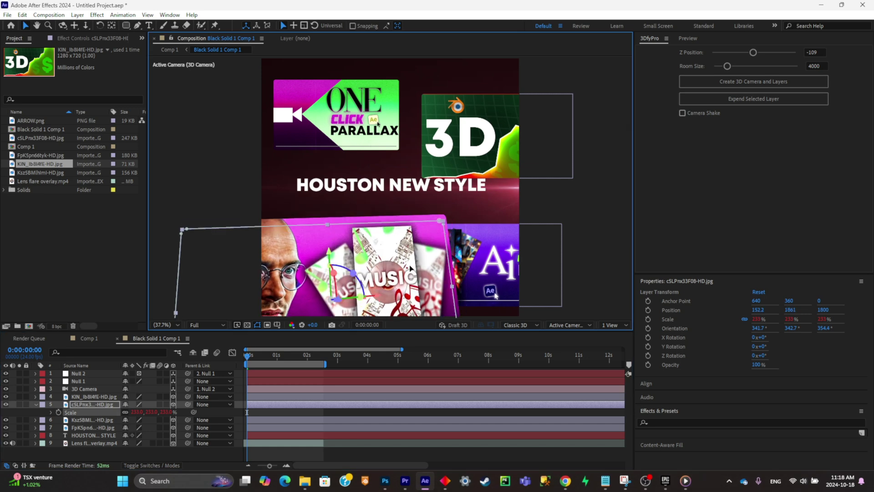
Refine the 3D Reels layer's tilt and position at the lower left, reducing its scale to about 216%.
drag(481, 260, 490, 229)
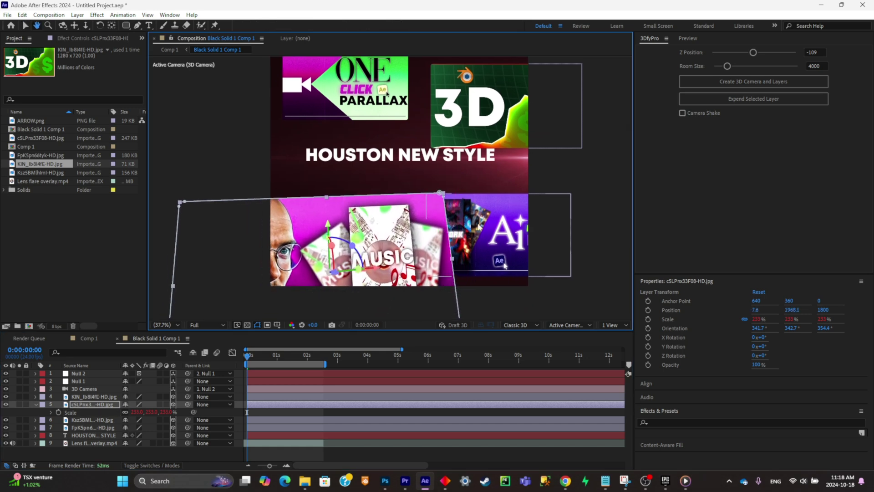
drag(358, 269, 342, 272)
drag(415, 227, 394, 233)
drag(162, 413, 153, 412)
drag(372, 240, 378, 239)
Tilt the Ai Pictures Reels layer to orientation 338.7°, 26.2°, 9.8° at the lower right and scale it to about 164%.
drag(499, 212, 514, 199)
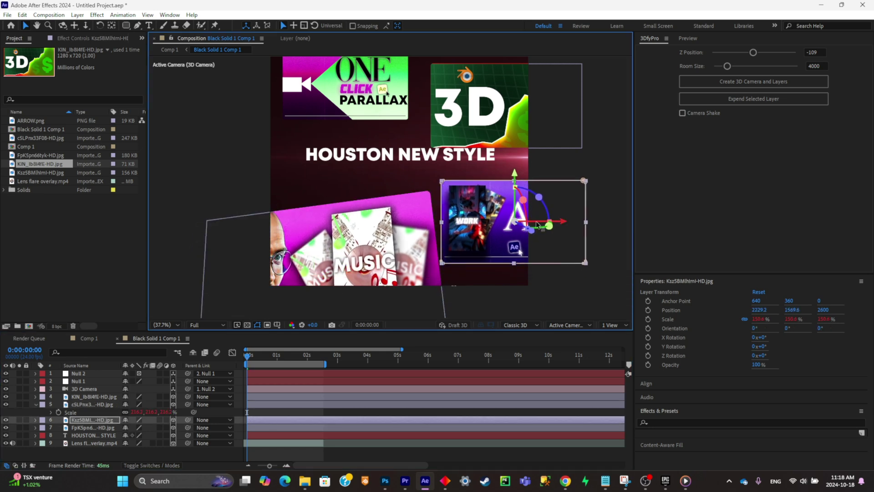
drag(549, 227, 532, 229)
drag(509, 199, 511, 189)
drag(565, 201, 560, 209)
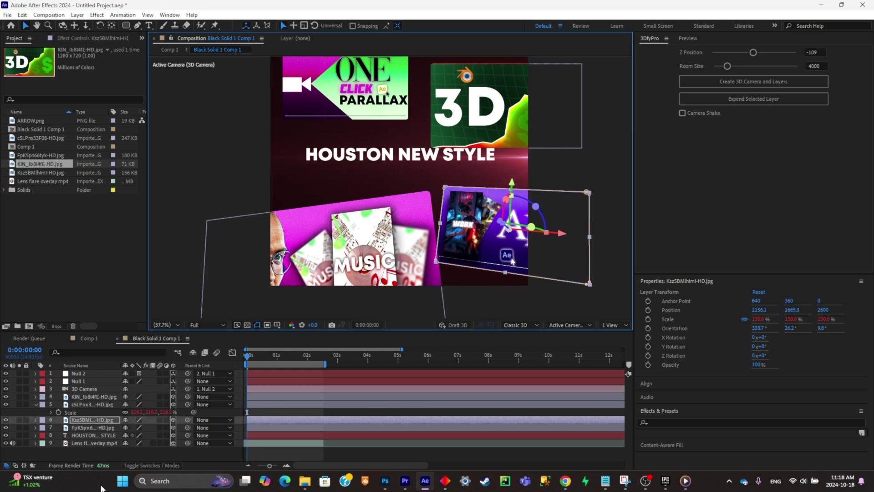
key(s)
drag(165, 428, 171, 427)
Tilt the One Click Parallax layer in 3D at the upper left and scale it to about 181.6%.
click(366, 126)
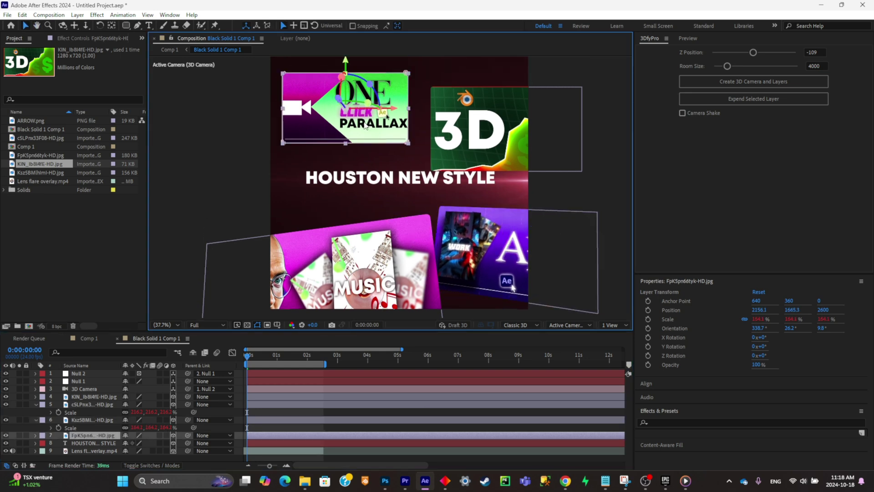
drag(338, 101, 359, 91)
key(s)
drag(149, 443, 162, 443)
Tilt the green 3D thumbnail to orientation 345.4°, 36.3°, 8.8°, and reposition it and the One Click Parallax layer in the upper corners.
click(552, 127)
drag(534, 123, 501, 106)
drag(351, 111, 346, 116)
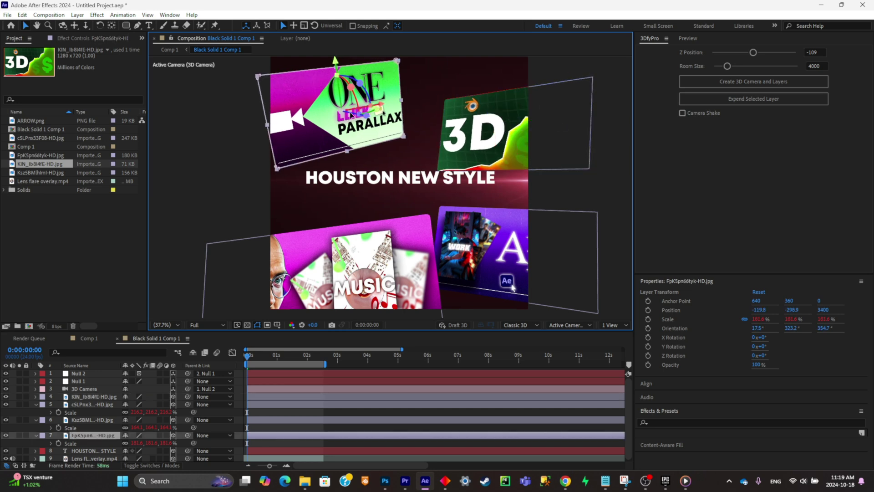
drag(488, 122, 492, 105)
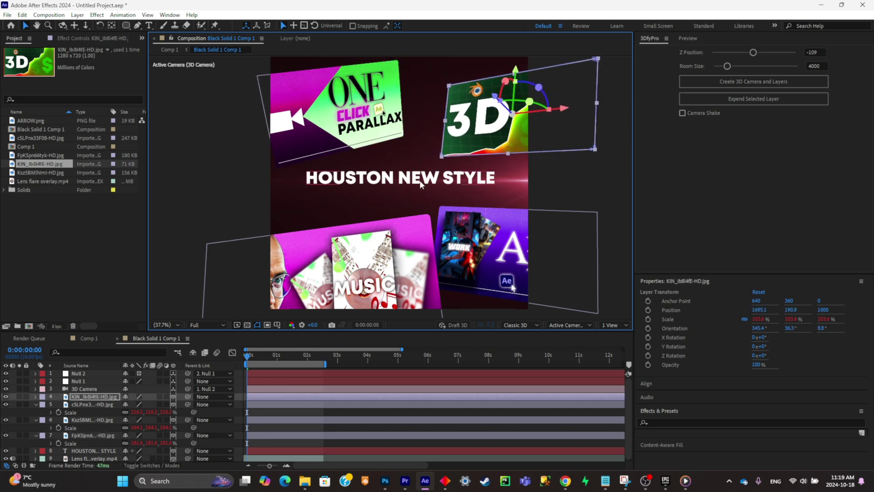
Select the One Click Parallax layer and move it slightly higher in the frame's upper-left corner.
click(567, 192)
drag(453, 162, 449, 223)
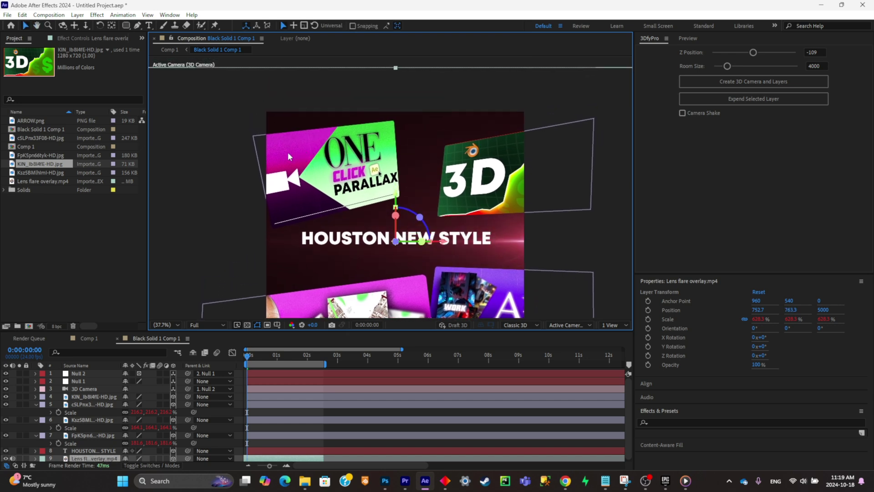
click(93, 381)
click(103, 396)
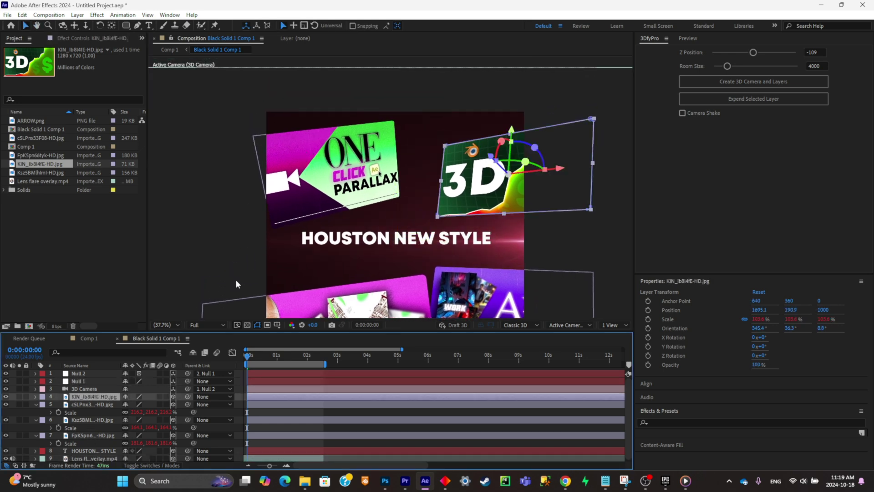
click(100, 404)
click(297, 197)
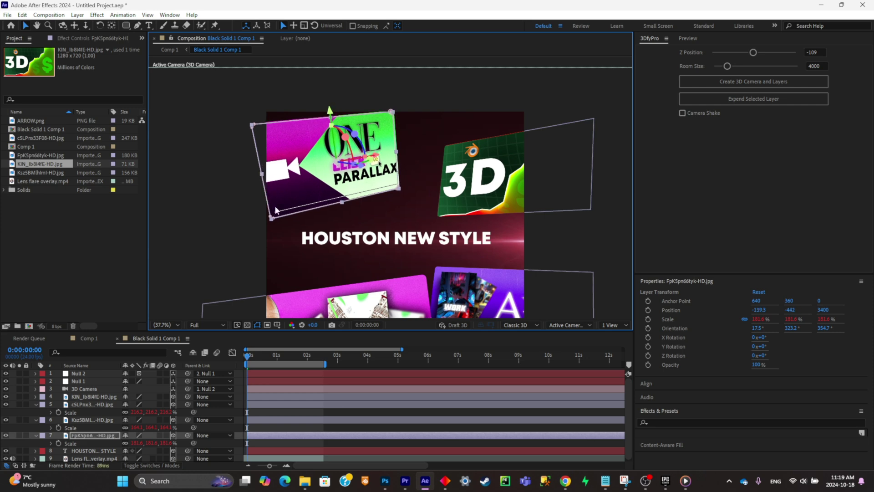
Nudge the Music thumbnail and the One Click Parallax thumbnail slightly further left in the frame.
drag(245, 231, 245, 166)
drag(524, 226, 523, 224)
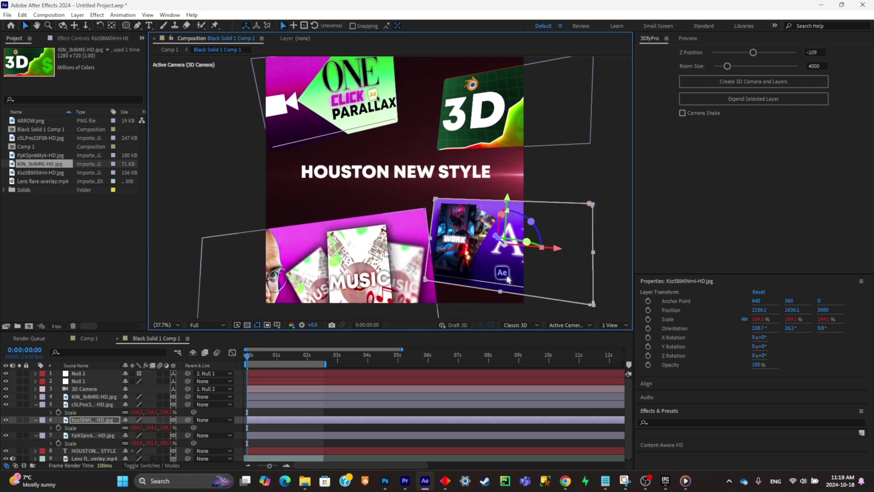
drag(380, 254, 376, 251)
drag(275, 77, 272, 78)
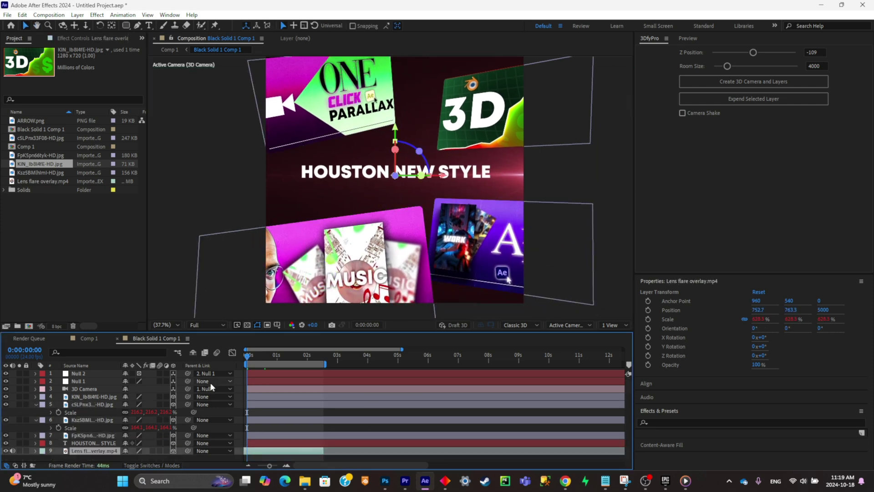
click(624, 203)
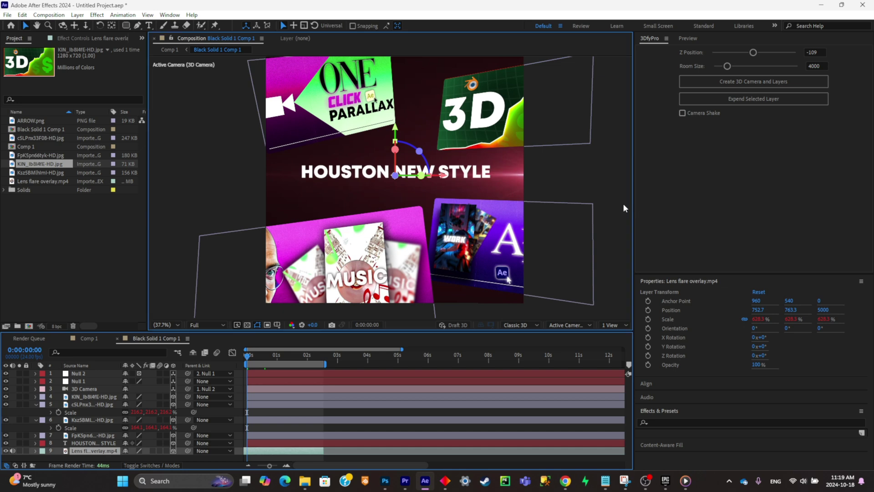
Find the Gaussian Blur effect, apply it to the Music thumbnail layer, and set its Blurriness to about 49.5.
click(676, 422)
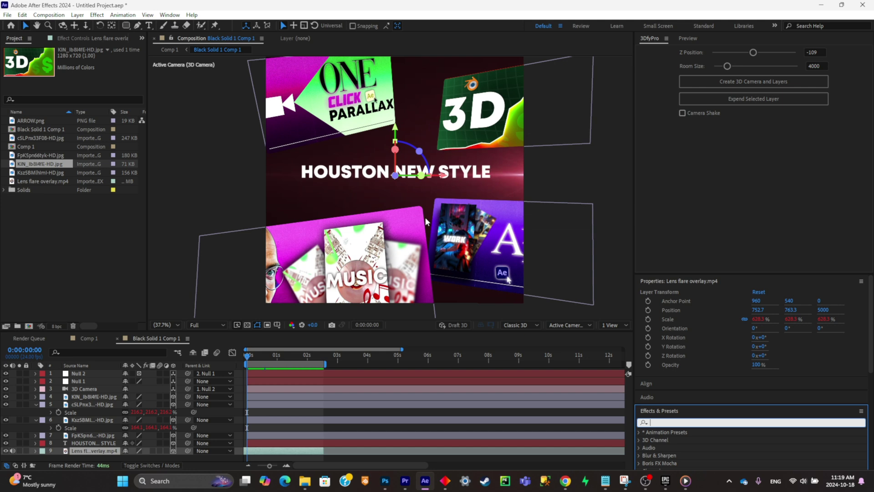
text(gaus)
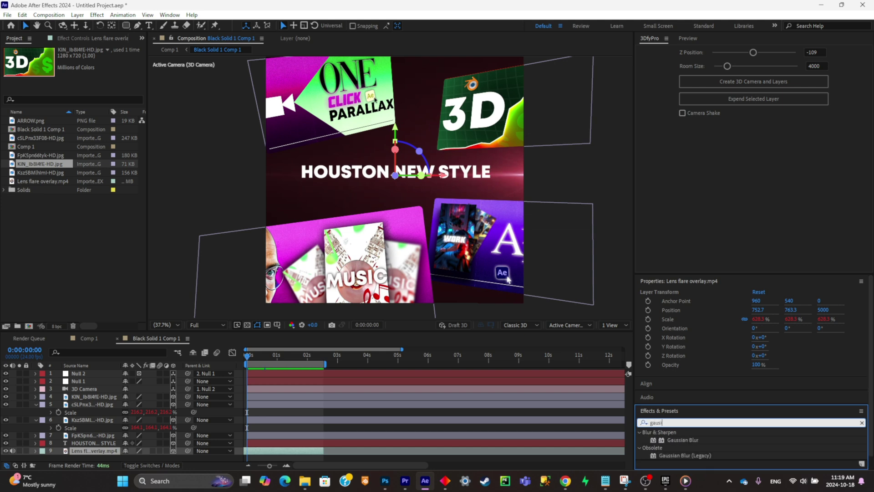
click(92, 38)
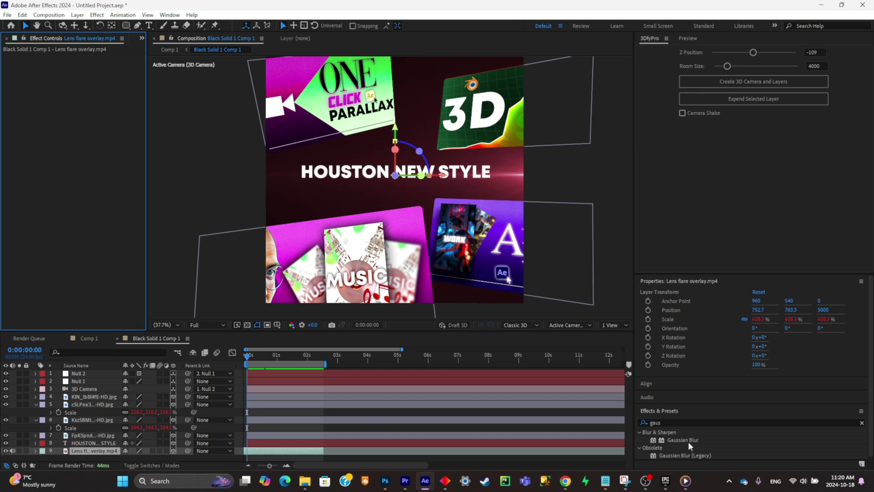
drag(689, 442, 346, 251)
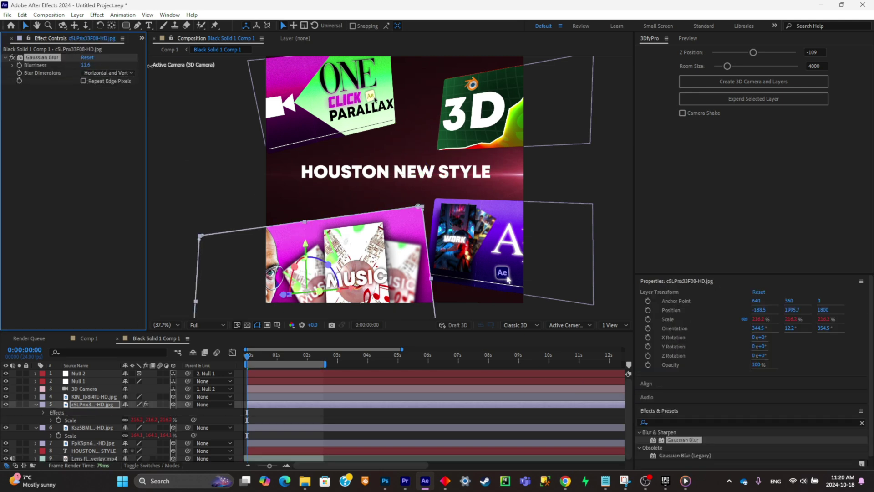
drag(150, 65, 319, 81)
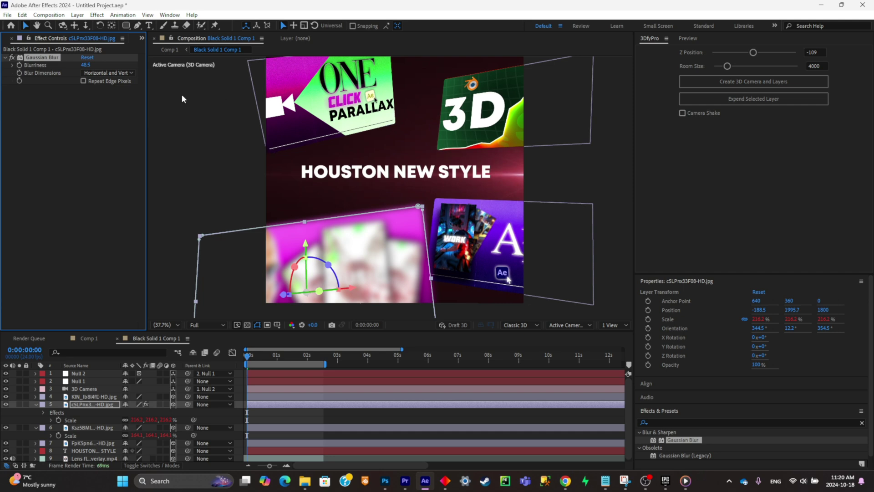
Paste the same Gaussian Blur onto the green 3D thumbnail layer.
click(504, 124)
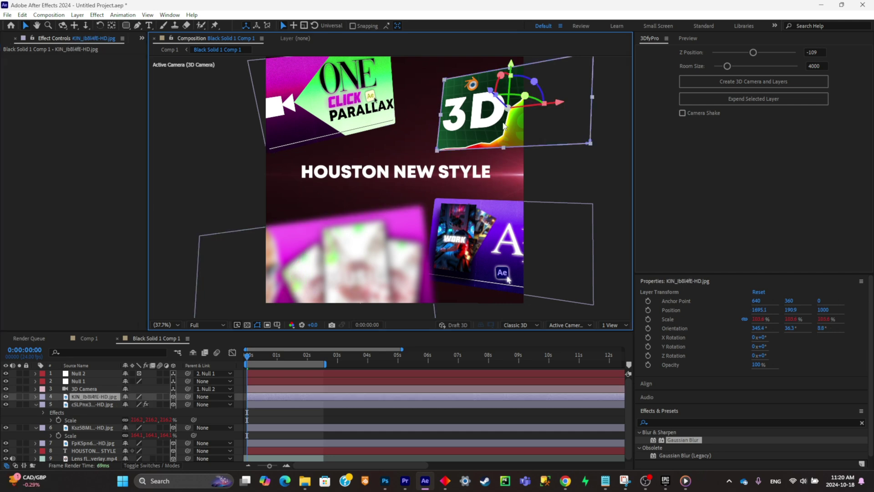
click(105, 179)
key(ctrl+v)
Apply Gaussian Blur to the HOUSTON NEW STYLE title and adjust its Blurriness so the text stays sharp.
click(410, 191)
drag(677, 443, 410, 172)
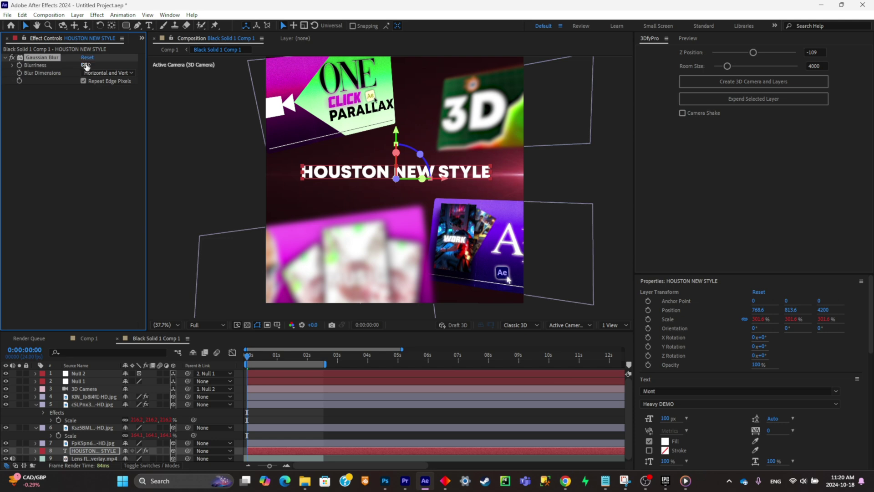
drag(129, 72, 123, 73)
Add Position keyframes to Null 1 at 0:00:00:00 and 0:00:01:07, and return to the first one.
click(91, 389)
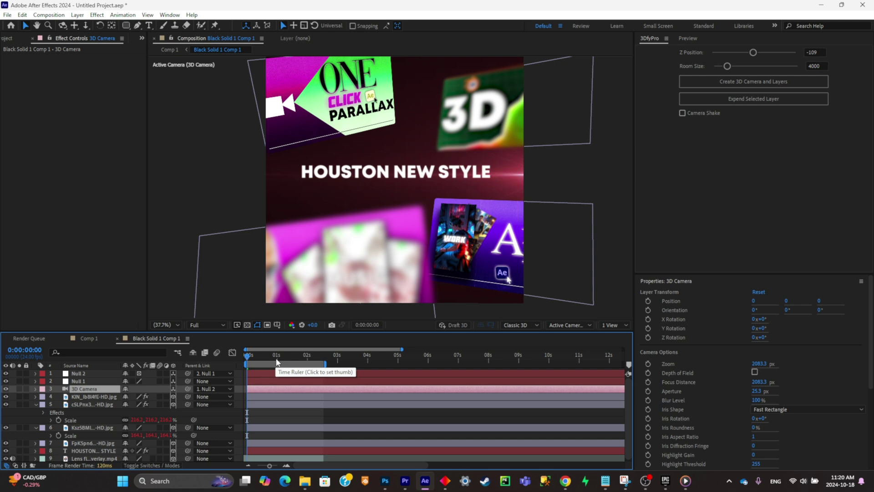
click(68, 381)
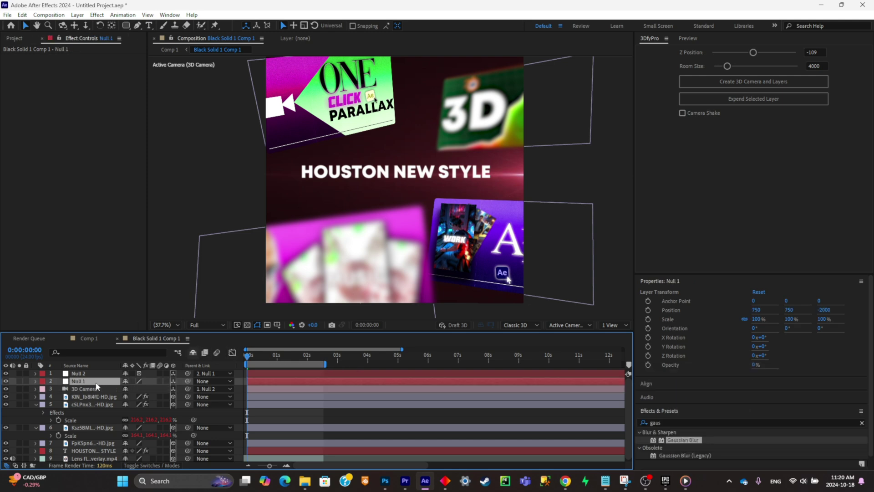
key(p)
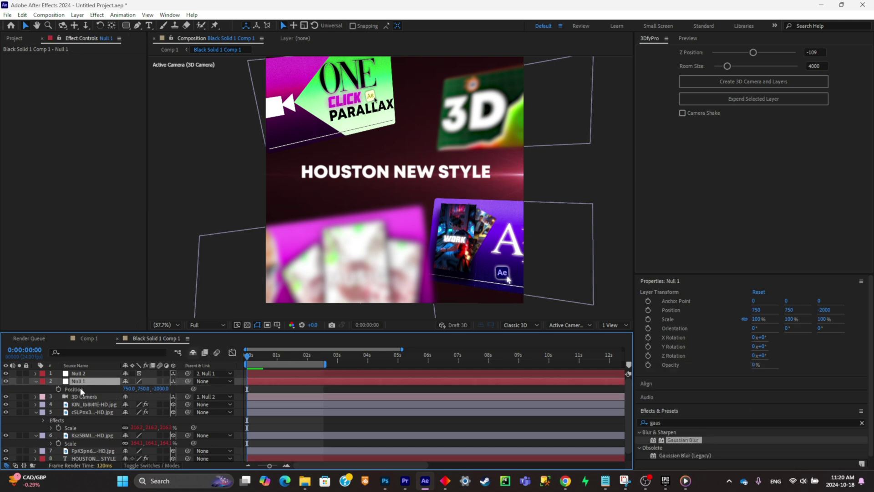
click(58, 389)
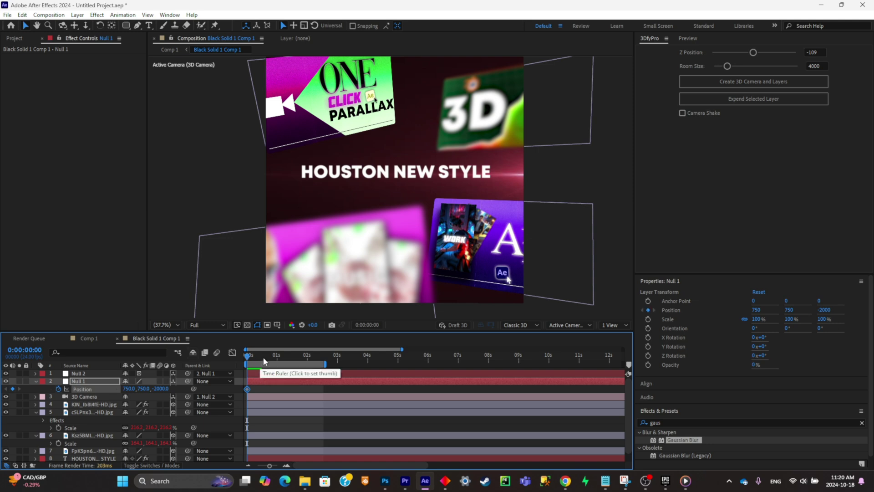
drag(263, 357, 288, 362)
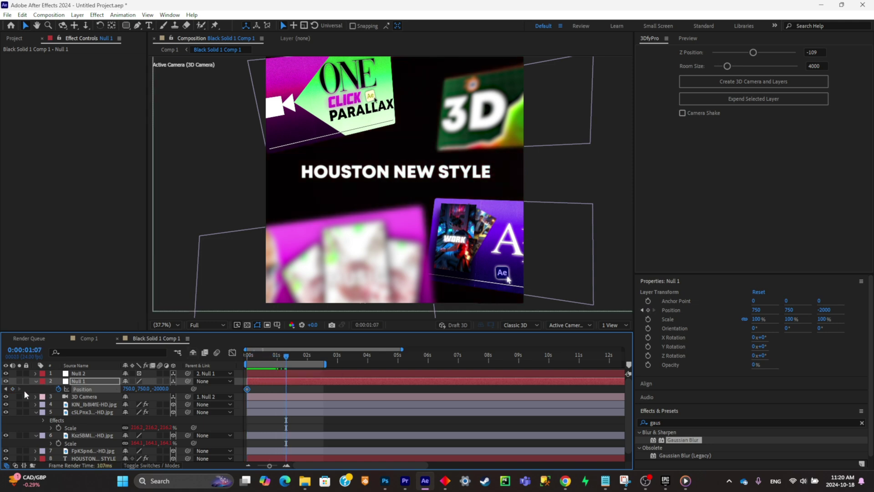
click(13, 390)
click(5, 389)
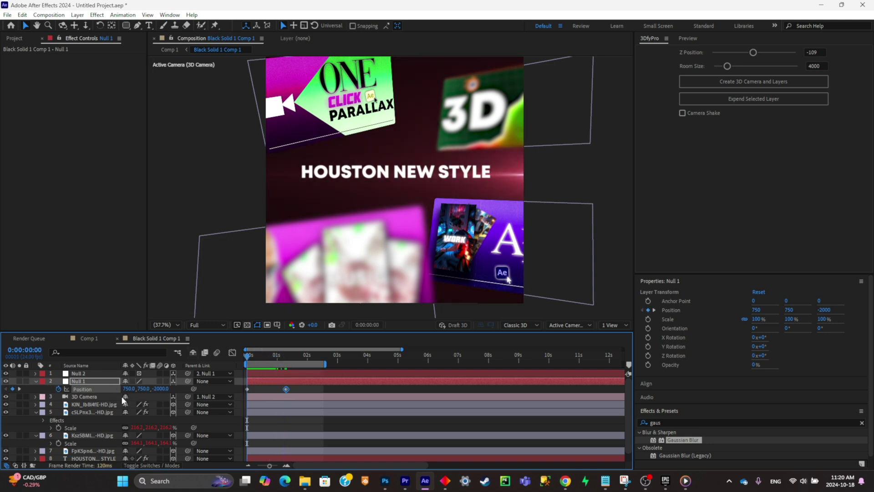
Set the first Null 1 keyframe's Z position to 1982, move the second keyframe to just before one second, and preview.
drag(163, 391, 232, 391)
drag(657, 283, 756, 237)
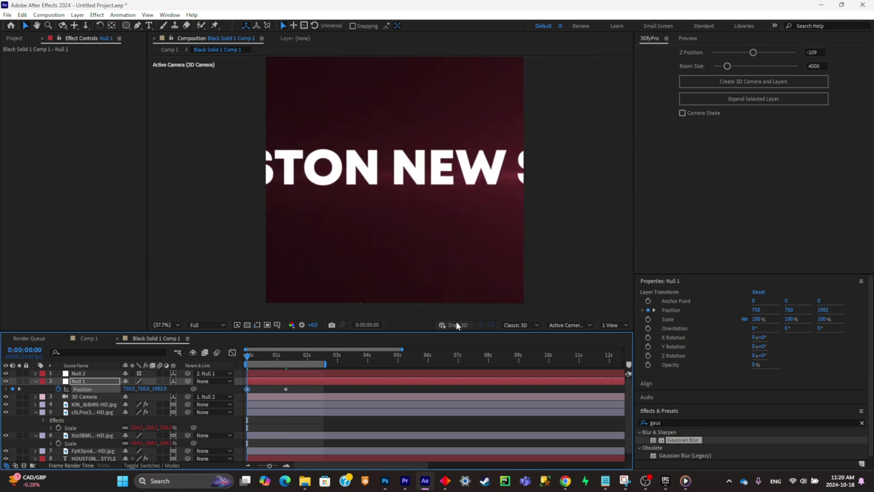
key(space)
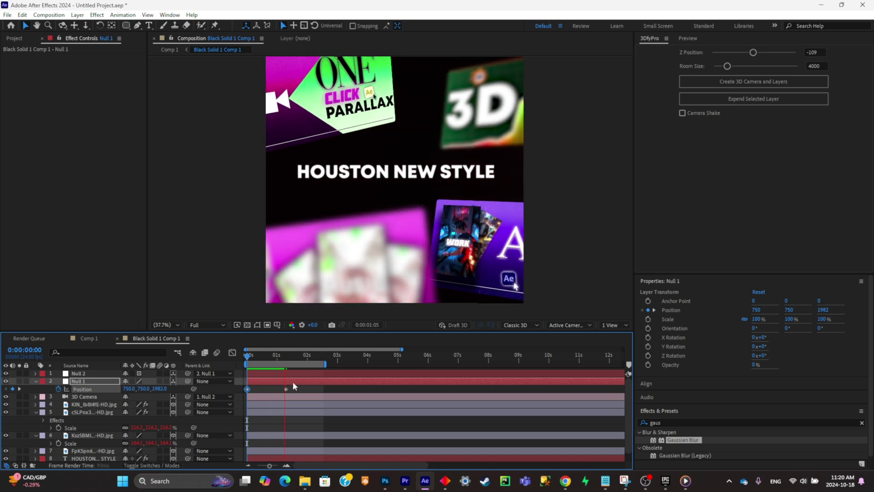
drag(288, 390, 271, 389)
key(space)
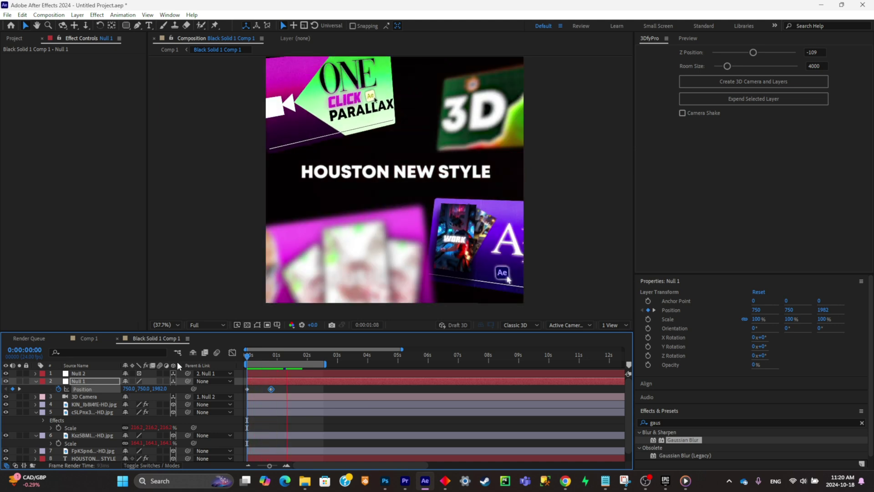
Easy-ease both Null 1 Position keyframes and shape the speed graph with 100% influence for a fast start and a slow stop.
click(262, 356)
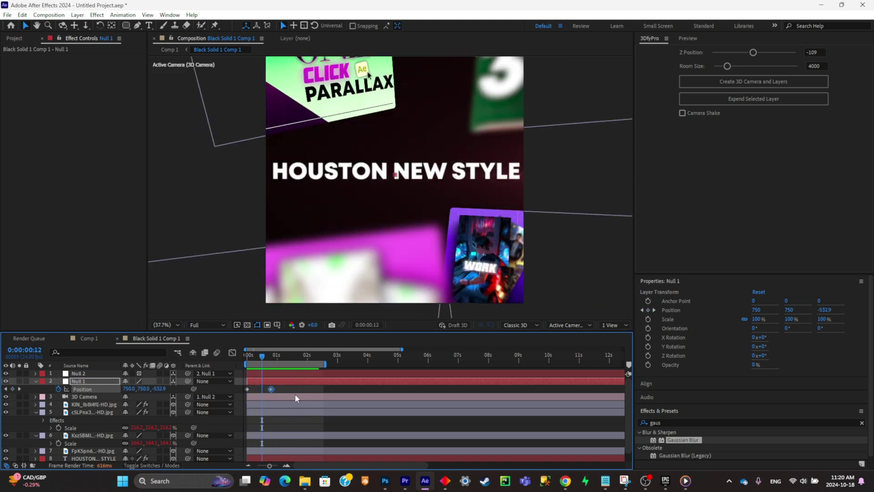
drag(296, 392, 239, 386)
key(F9)
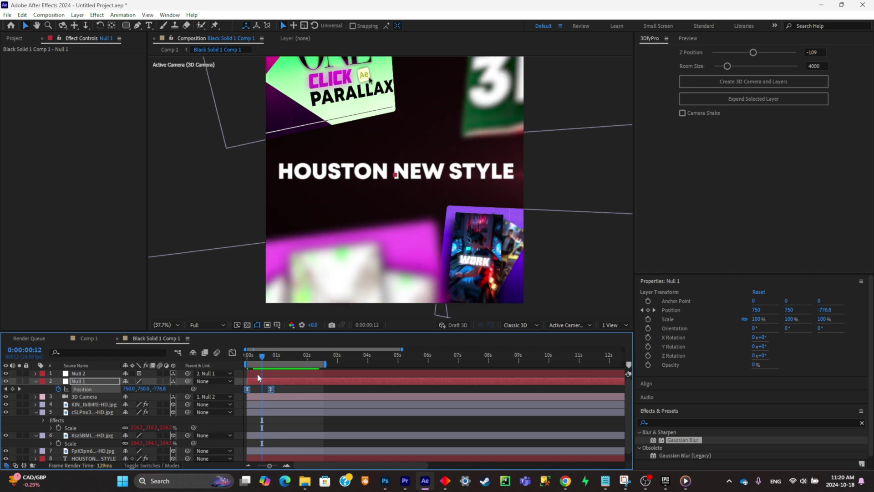
click(232, 353)
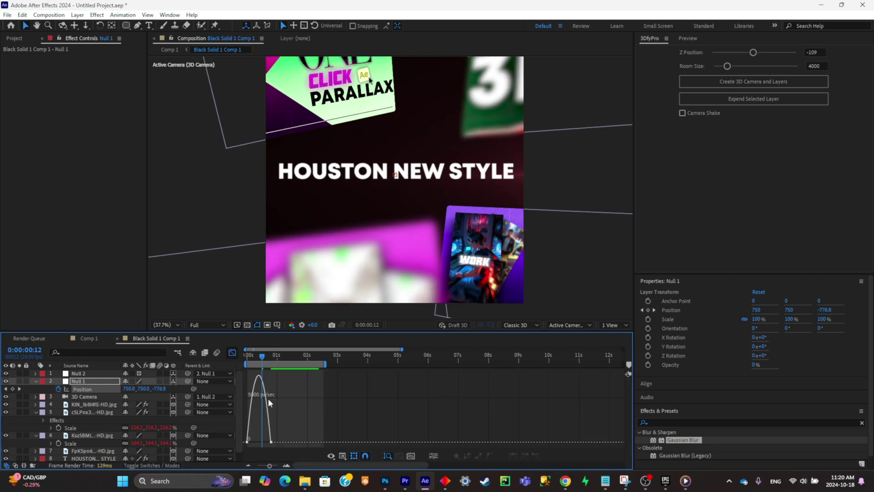
drag(252, 441, 271, 441)
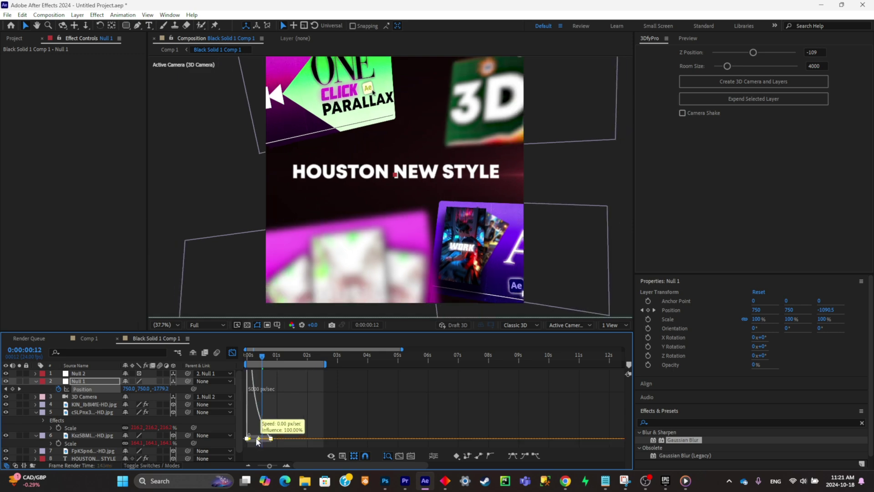
key(Home)
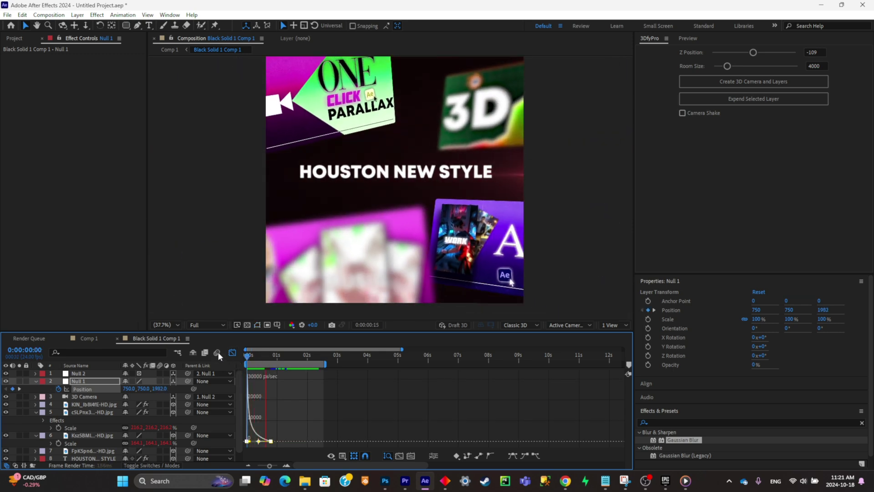
click(233, 353)
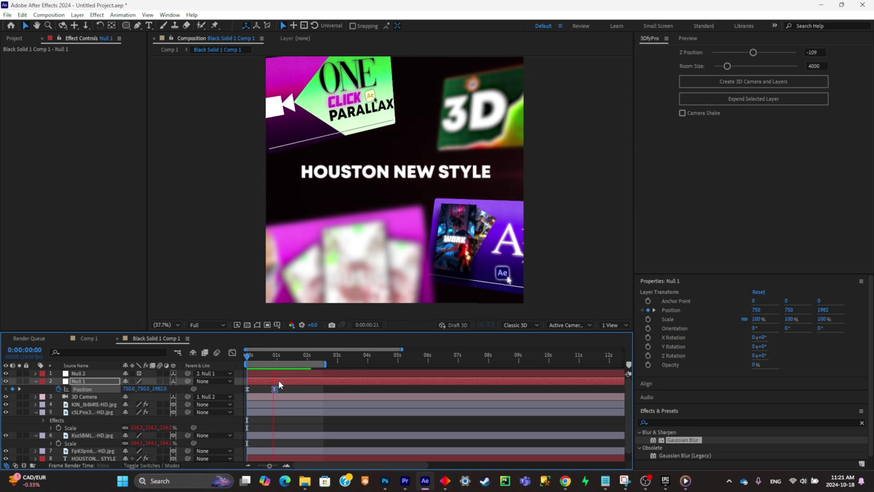
Add a third Null 1 Position keyframe at 0:00:01:13 with a larger Z value, shift it slightly later, and preview the camera move.
click(287, 357)
click(293, 358)
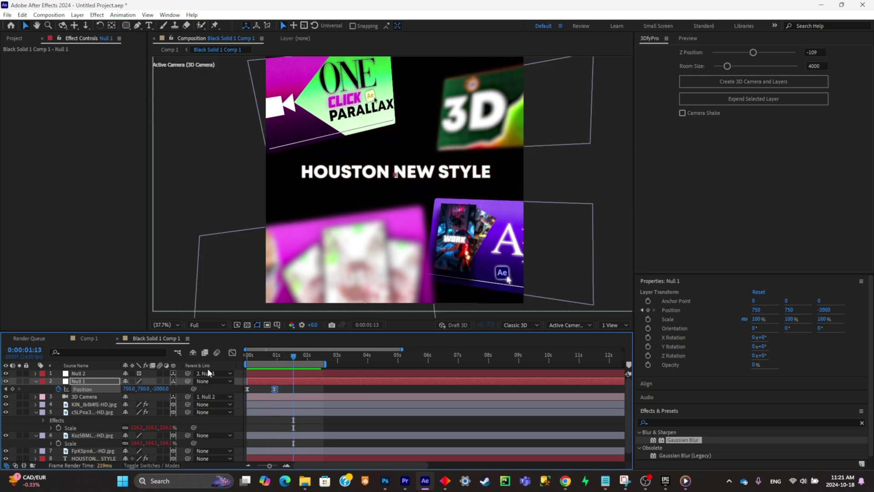
drag(163, 388, 724, 227)
drag(294, 390, 298, 390)
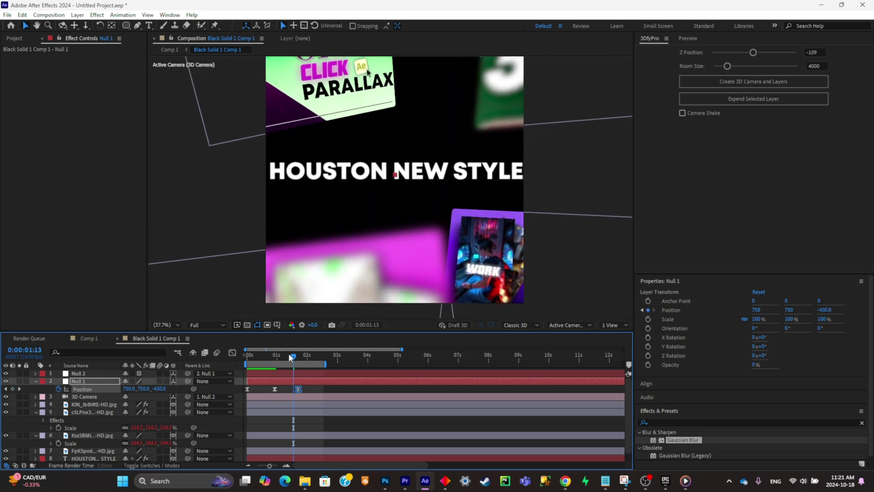
key(space)
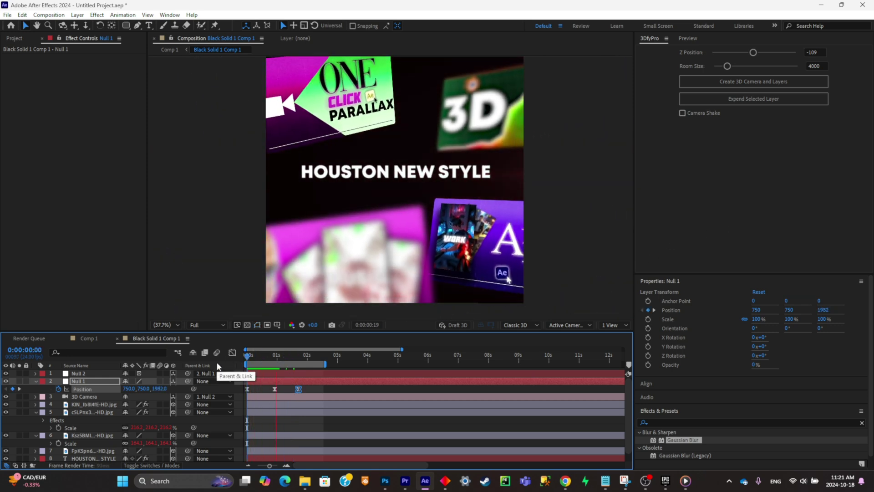
key(space)
key(space)
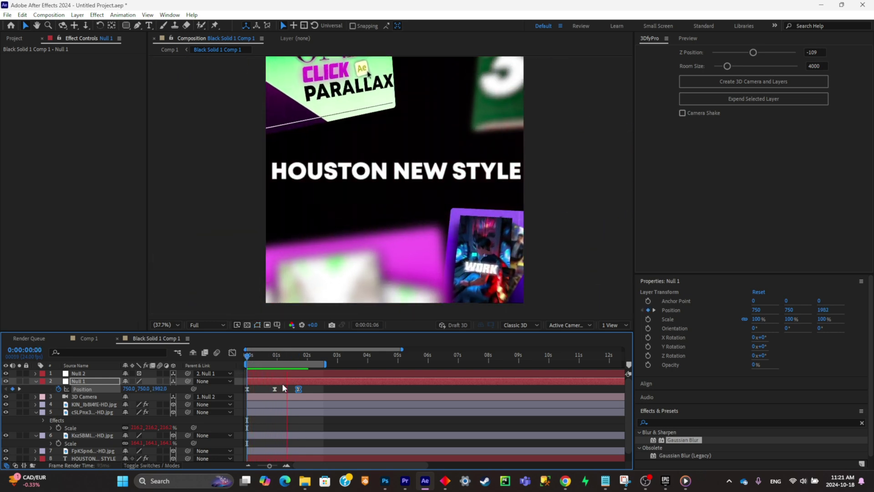
key(space)
drag(291, 357, 250, 357)
key(space)
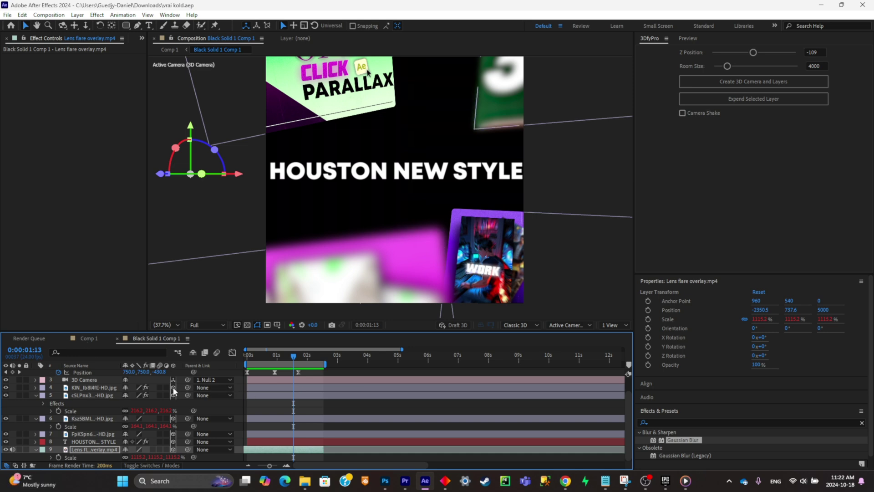
Enable motion blur on all layers of the nested composition and return to the start of the timeline.
key(ctrl+a)
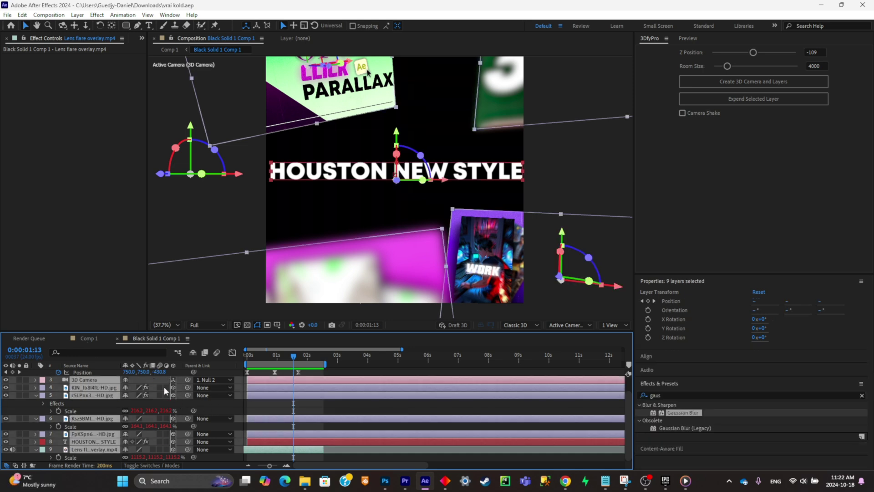
click(160, 388)
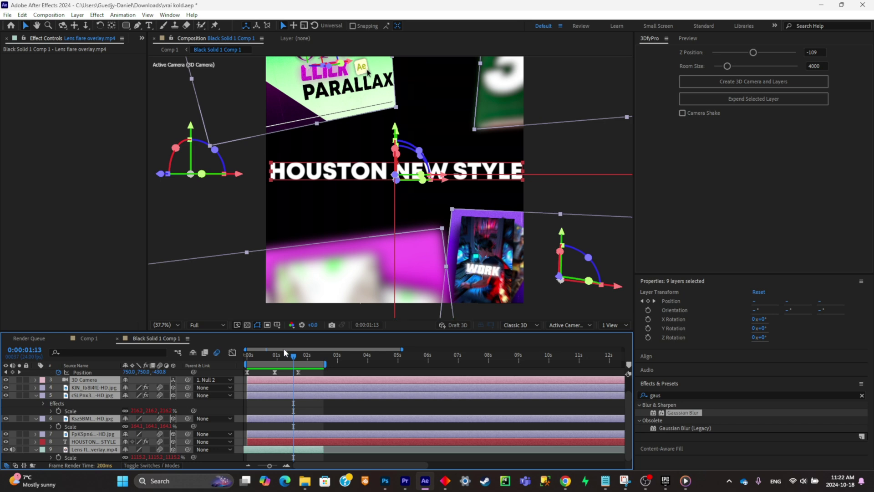
drag(260, 357, 205, 362)
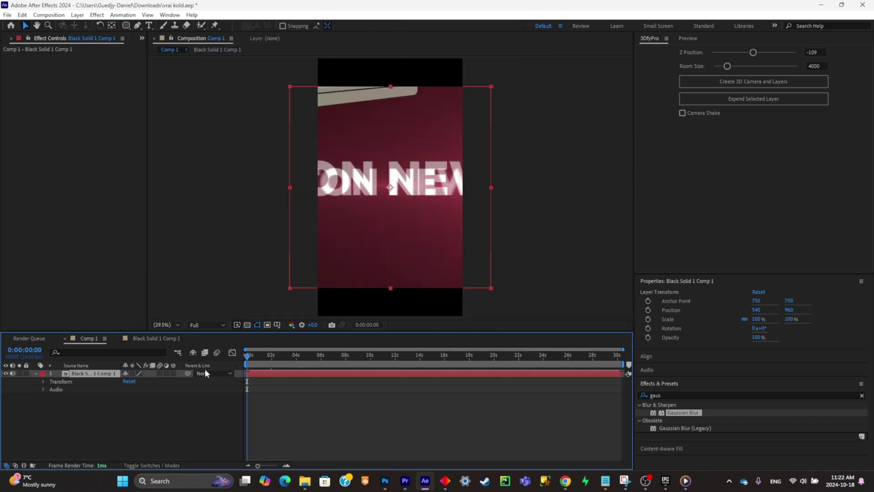
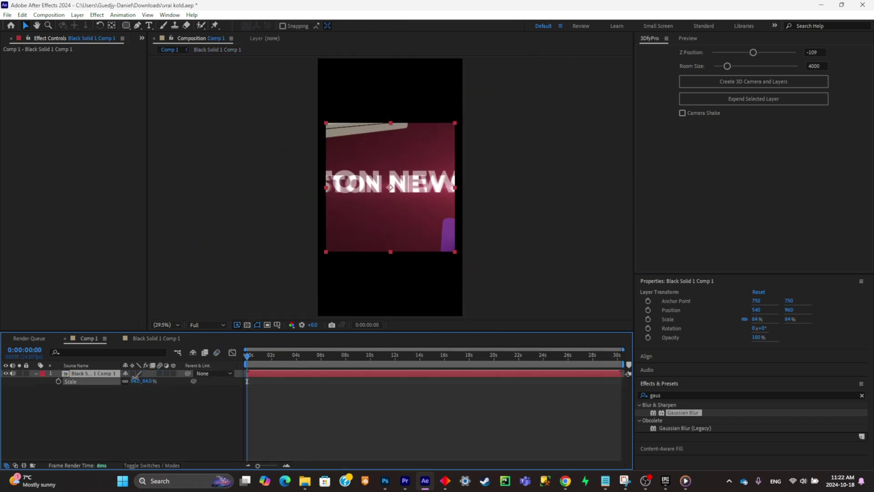
In Comp 1, with the nested composition scaled to 62%, draw a rounded rectangle mask just inside its edges.
click(126, 26)
drag(329, 126, 450, 244)
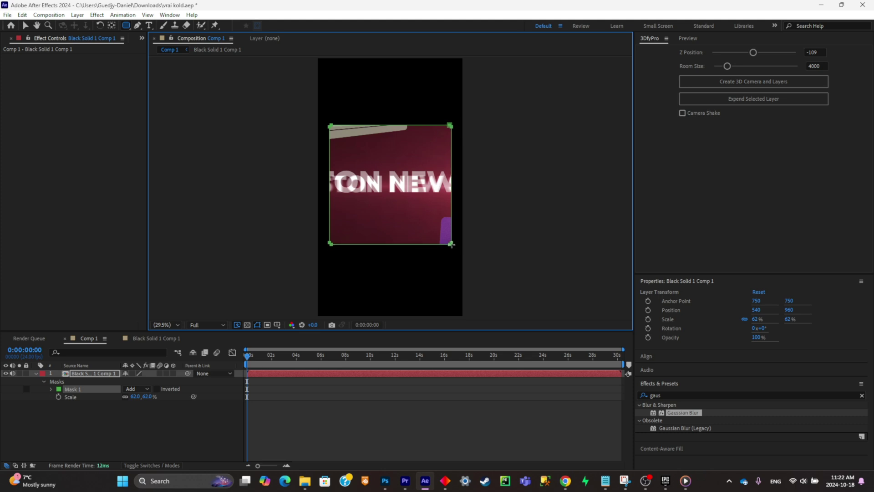
Scale the masked nested composition in Comp 1 to 69% and preview the result.
click(91, 374)
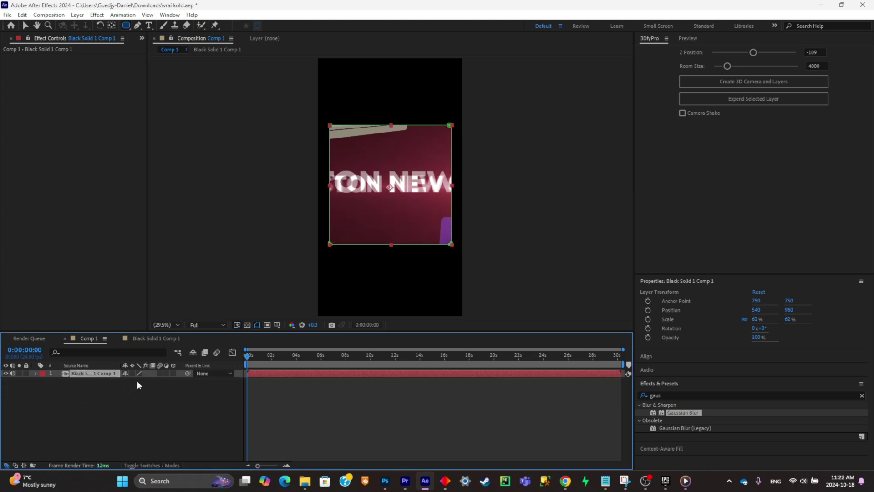
key(s)
drag(146, 381, 150, 381)
click(211, 414)
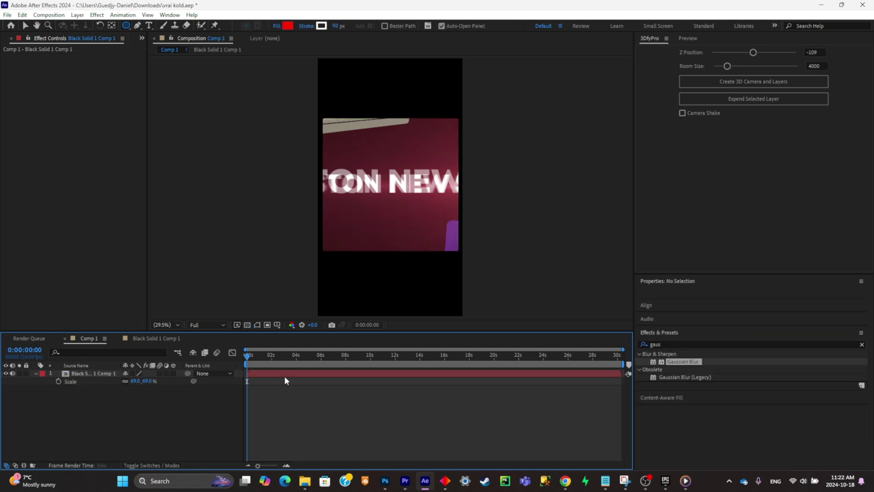
key(space)
key(space)
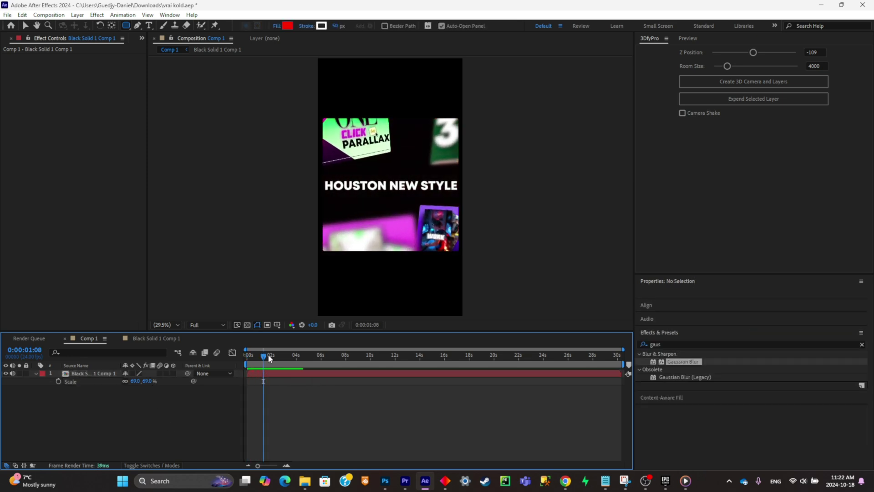
Split the nested composition layer at 0:00:01:04 and delete the part after the cut.
click(266, 373)
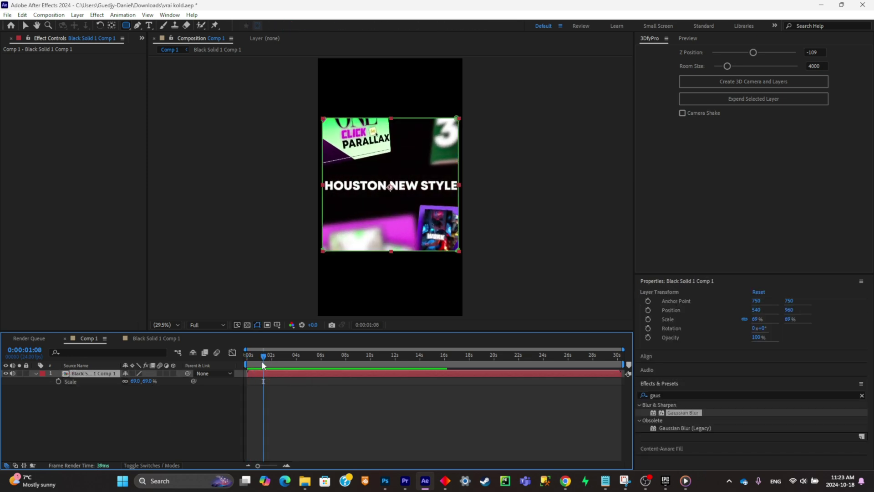
drag(263, 358, 261, 356)
key(ctrl+d)
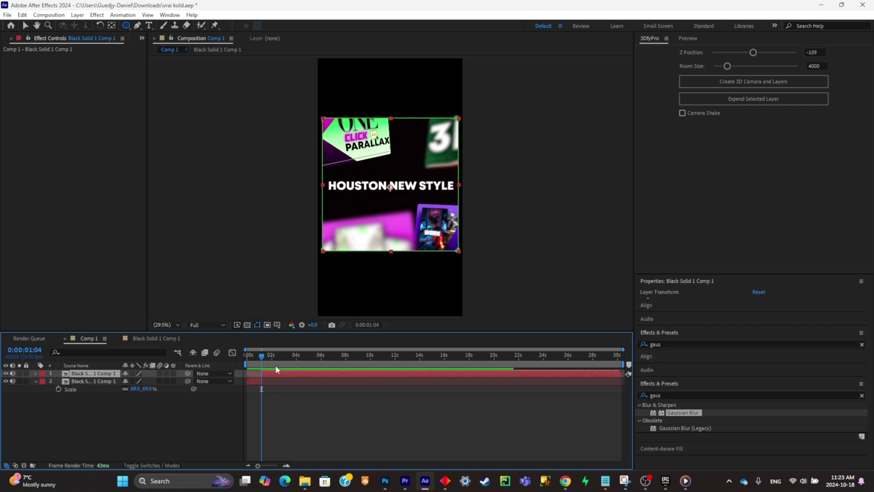
key(Delete)
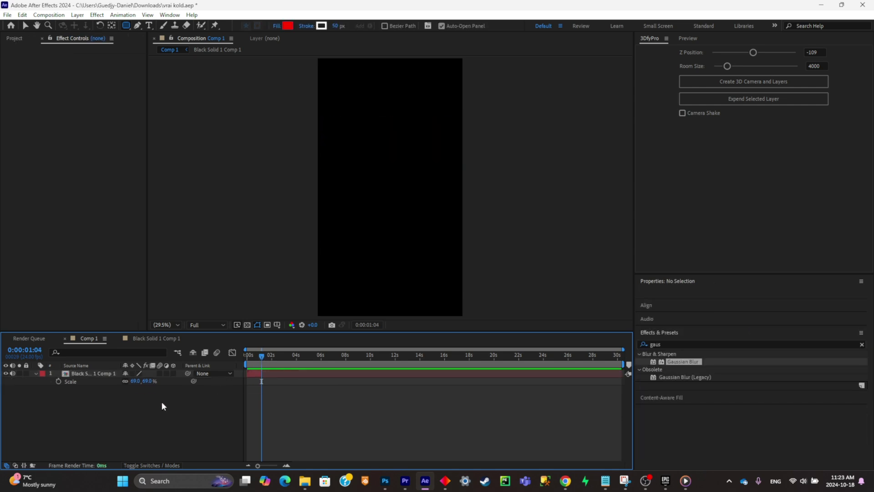
Add a black 1080 x 1920 px solid and pre-compose it as Black Solid 2 Comp 1.
key(ctrl+y)
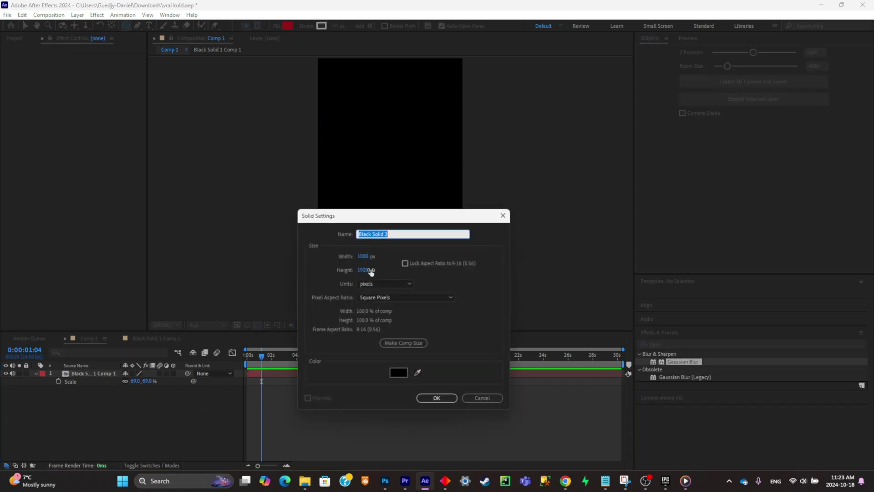
click(437, 399)
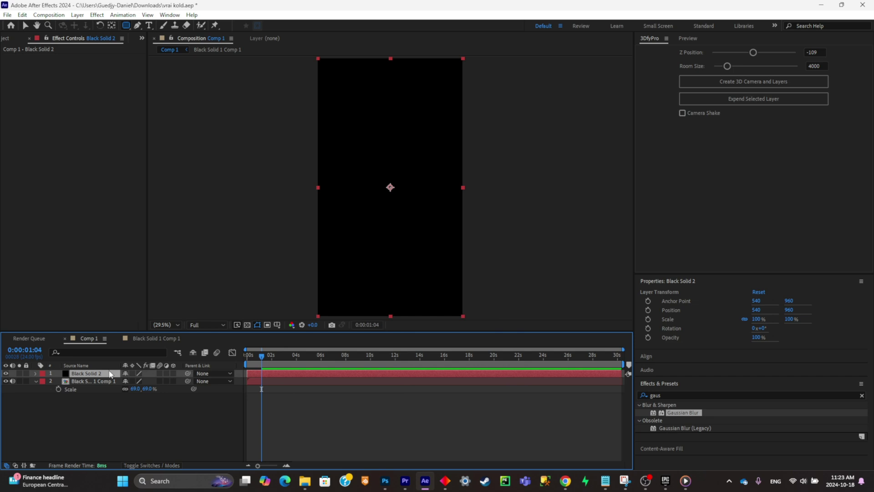
key(ctrl+shift+c)
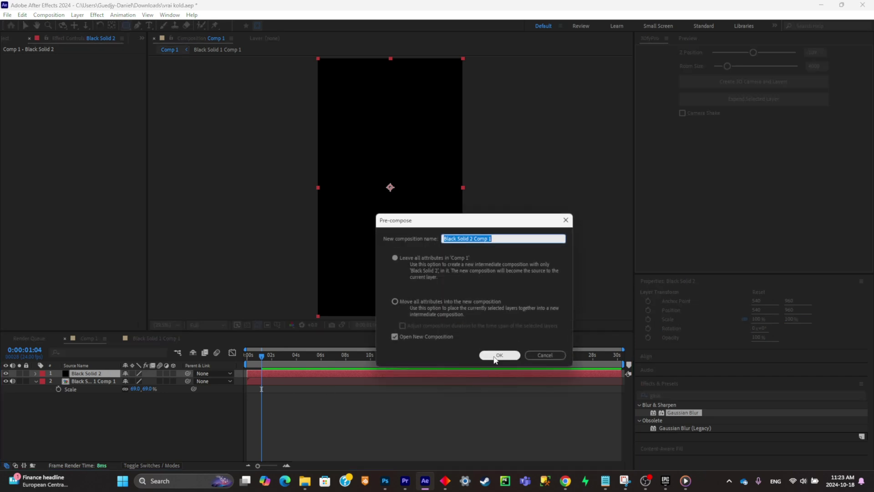
click(501, 354)
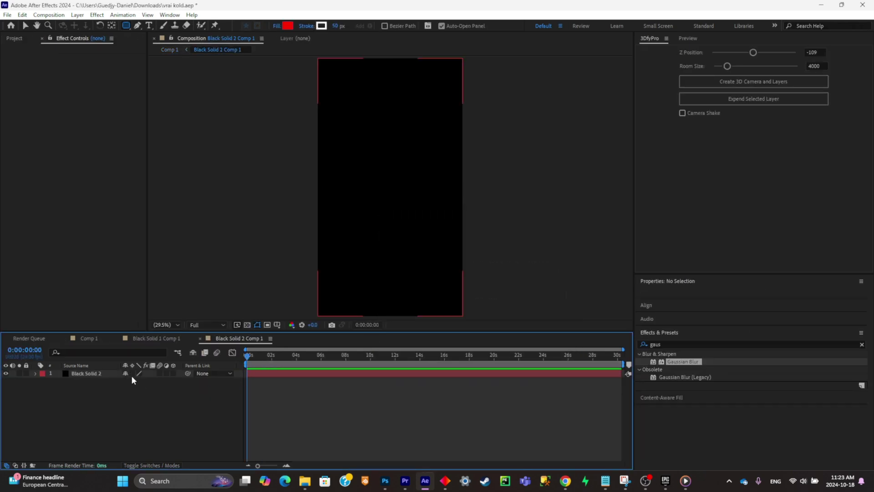
Set the size of Black Solid 2 Comp 1 to 1500 x 1500 px.
key(ctrl+k)
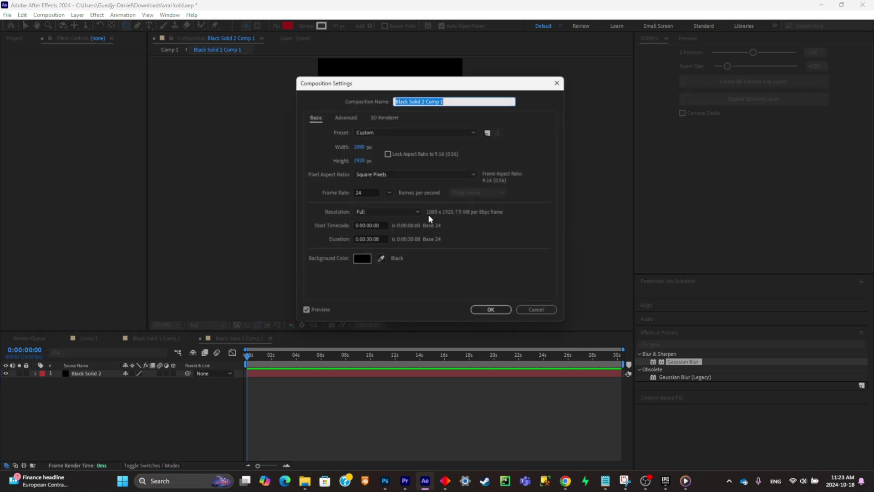
click(360, 147)
text(1500)
click(360, 161)
text(1500)
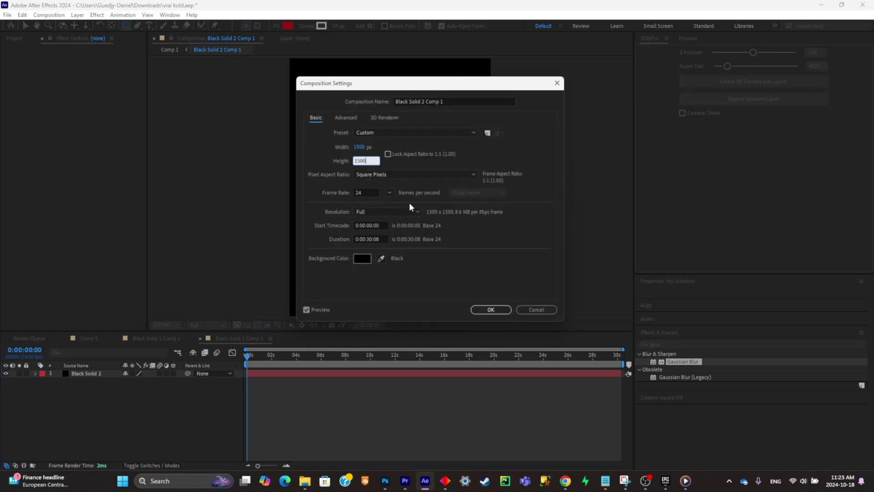
click(490, 310)
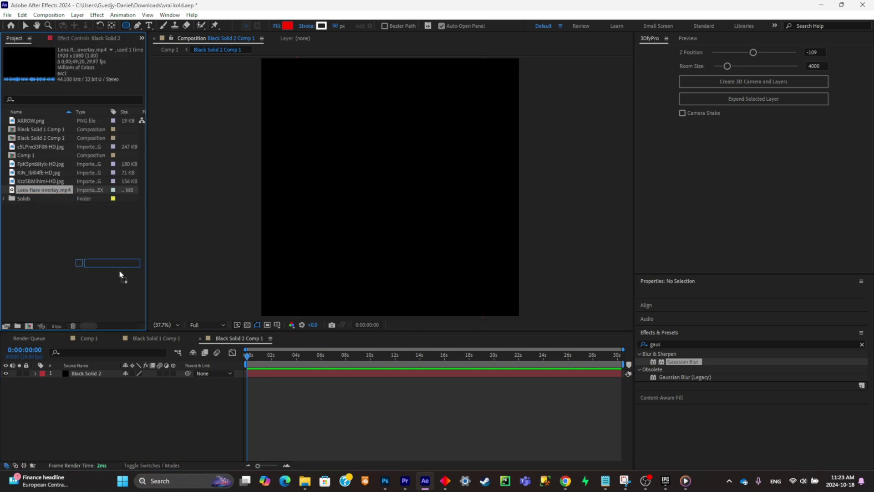
Add Lens flare overlay.mp4 above the black solid, shift the clip so the green flare shows at the start, and scale it to 180%.
drag(120, 274, 91, 370)
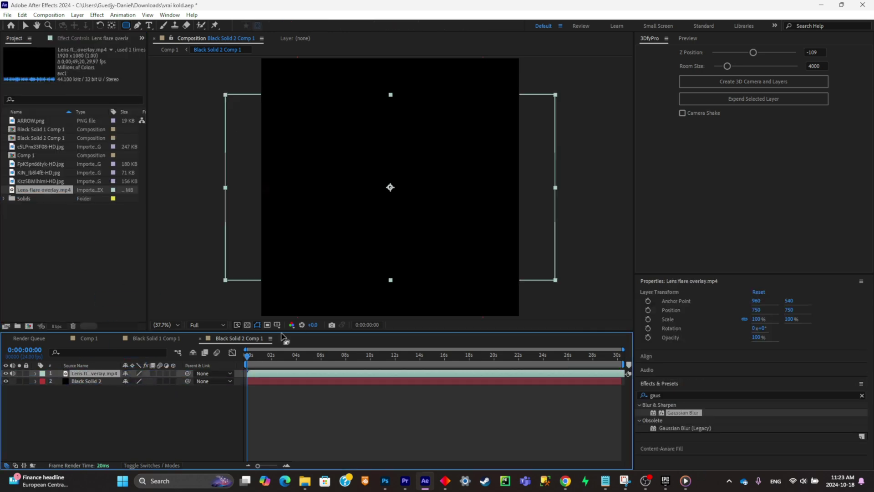
drag(287, 374, 311, 374)
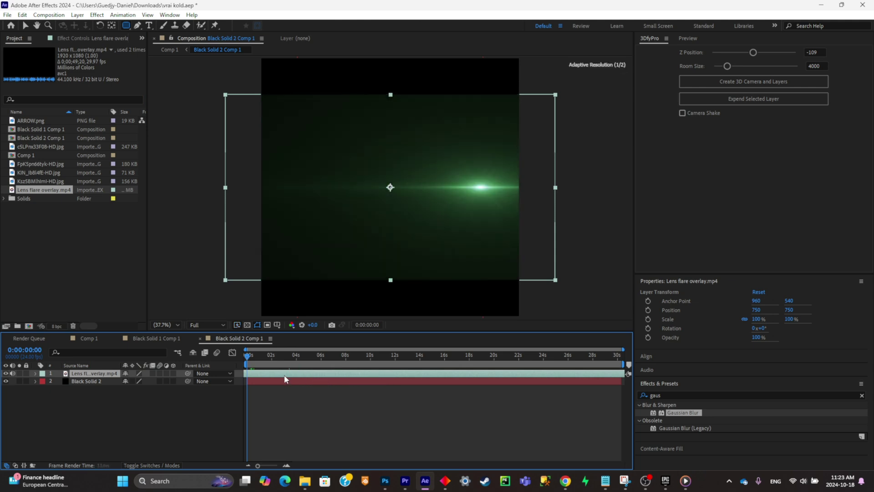
key(s)
drag(155, 381, 194, 386)
Split the lens flare clip at 0:00:01:23, delete the remainder, and shorten the work area to about 2 seconds.
click(272, 359)
key(ctrl+shift+d)
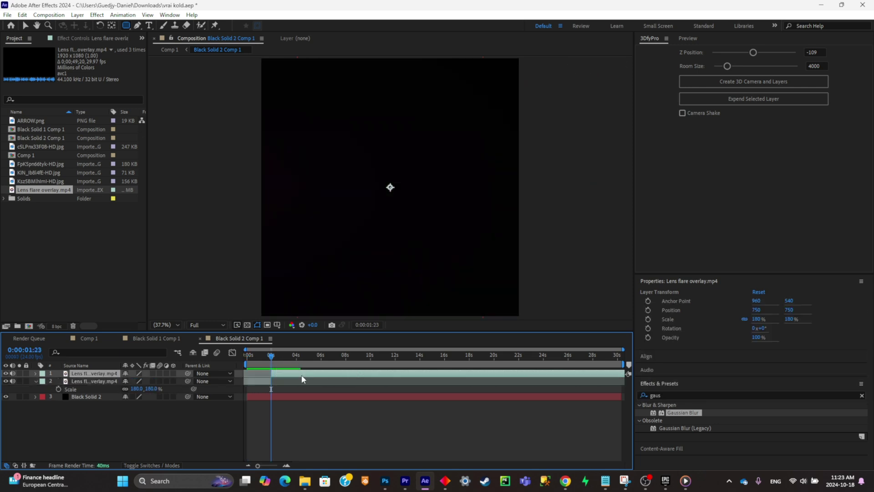
key(Delete)
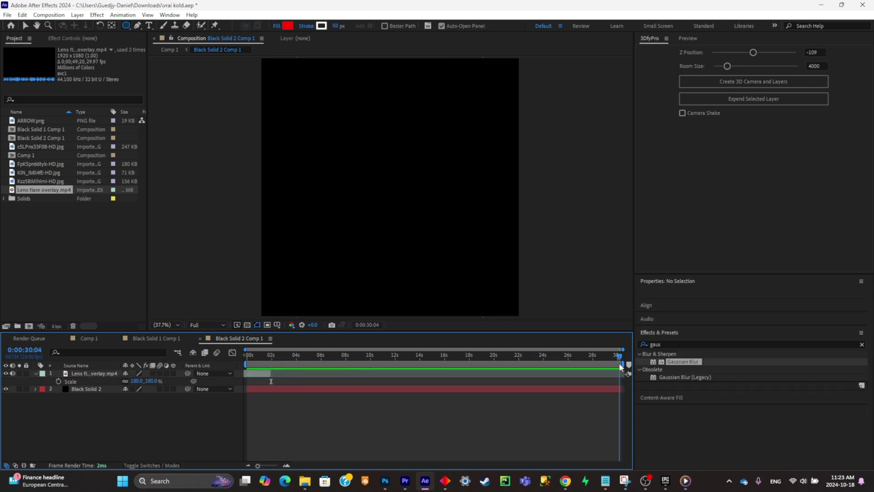
drag(620, 364, 184, 357)
key(ctrl+s)
Add the text ONLINE over the lens flare in the Pervitina Dex Regular font.
click(149, 25)
click(314, 193)
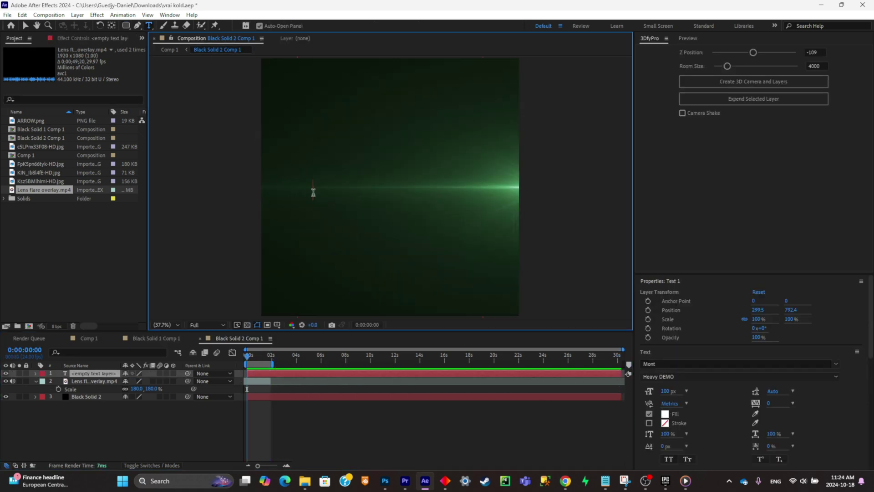
text(OBN)
key(BackSpace)
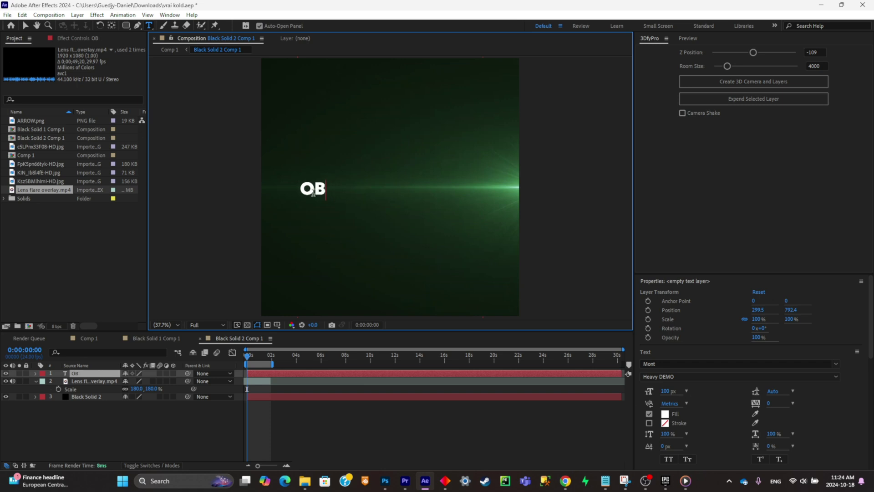
text(NLINE)
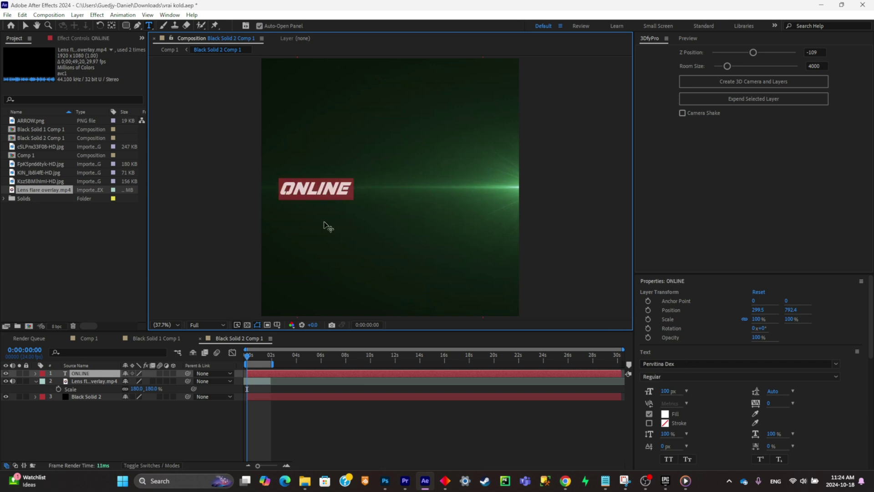
Change the fill colour of the ONLINE text to bright green.
click(665, 414)
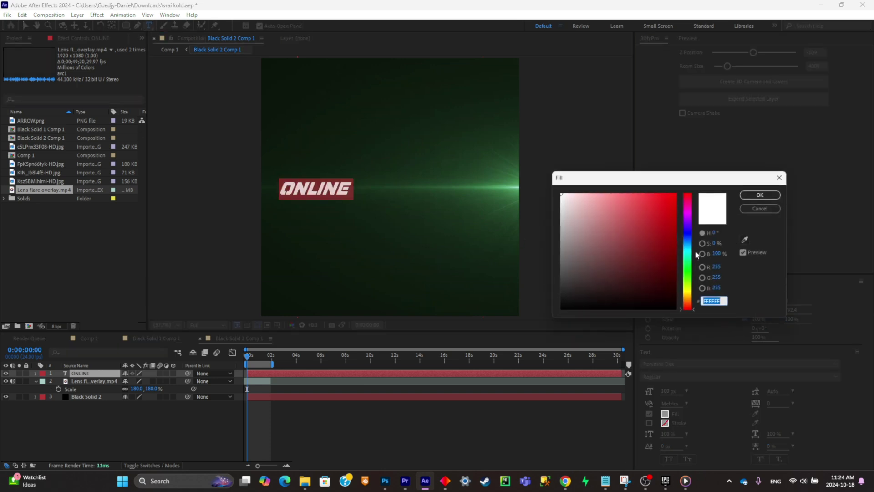
click(689, 269)
drag(665, 230, 784, 169)
drag(655, 208, 693, 197)
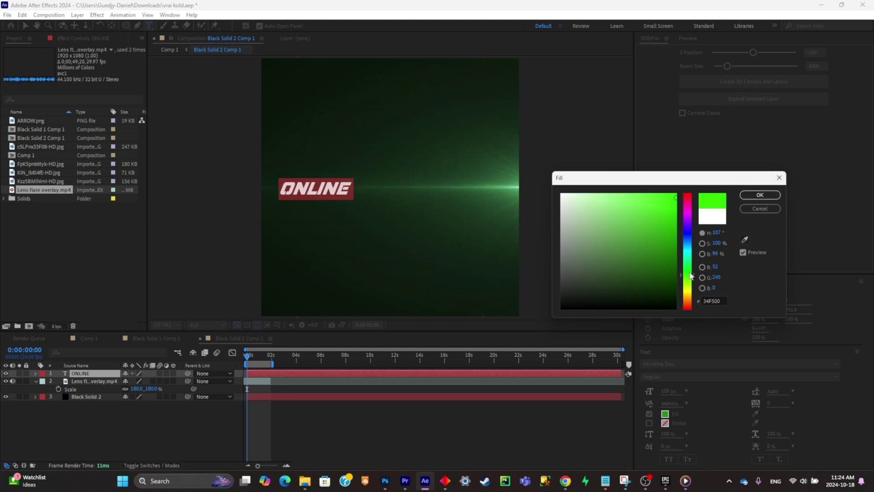
click(760, 195)
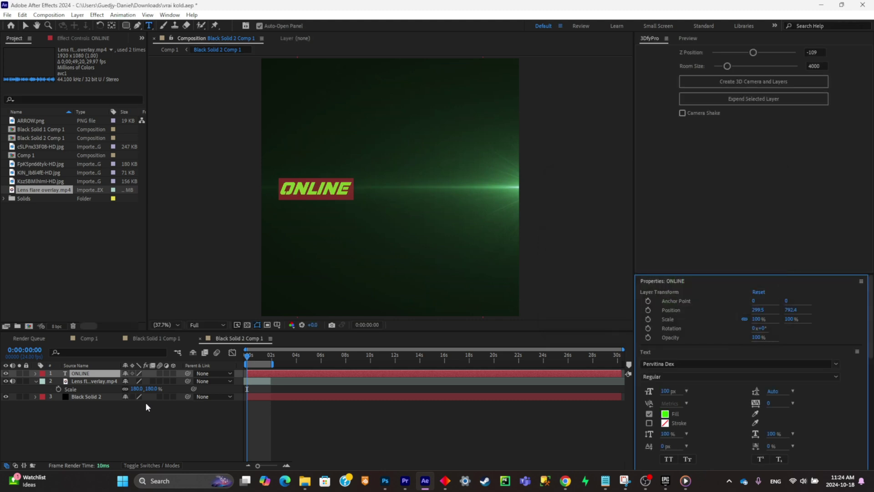
Scale the ONLINE text to 234% and move it to the middle of the composition.
drag(148, 390, 209, 385)
key(ctrl+z)
click(111, 372)
key(s)
click(25, 26)
drag(319, 196, 387, 213)
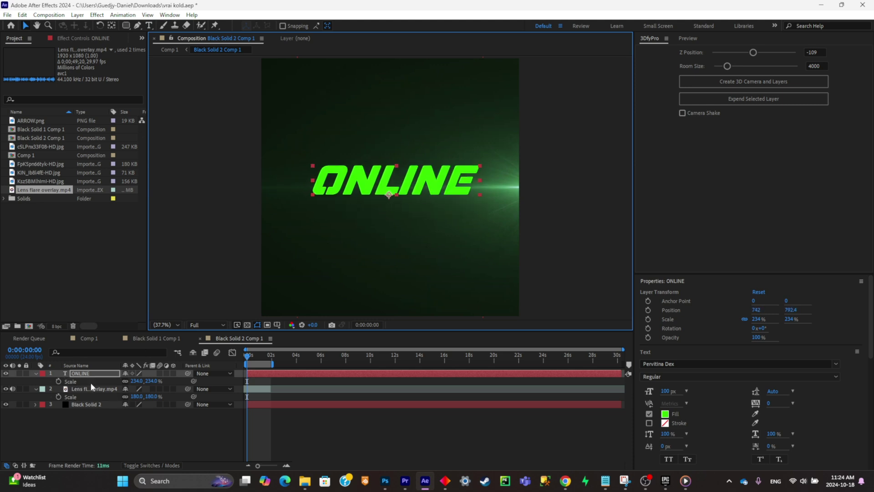
Narrow the ONLINE text to 143% horizontal scale, enlarge it proportionally to 223.1 x 365%, and move it slightly down to centre it.
click(125, 381)
drag(137, 383, 86, 373)
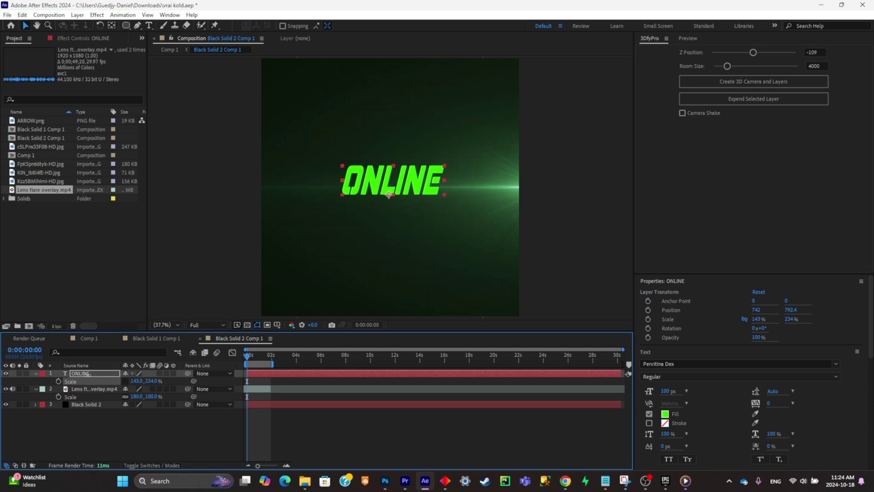
click(125, 381)
drag(149, 386, 432, 181)
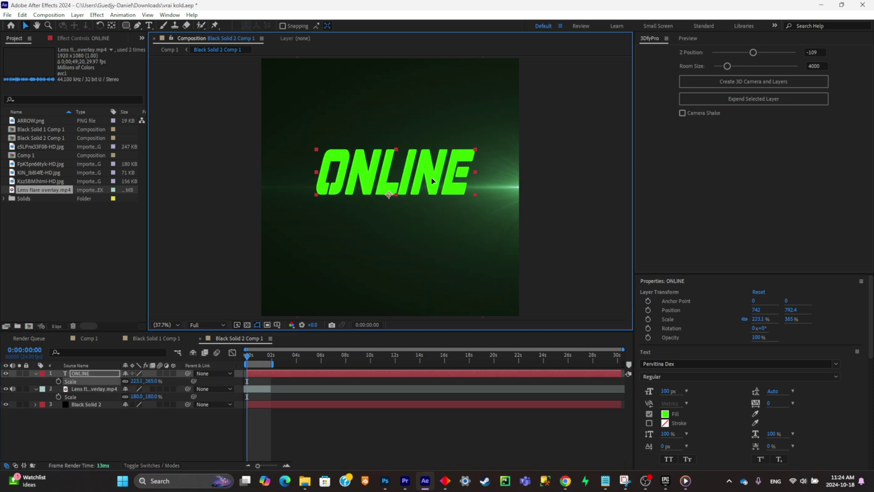
drag(432, 182, 430, 192)
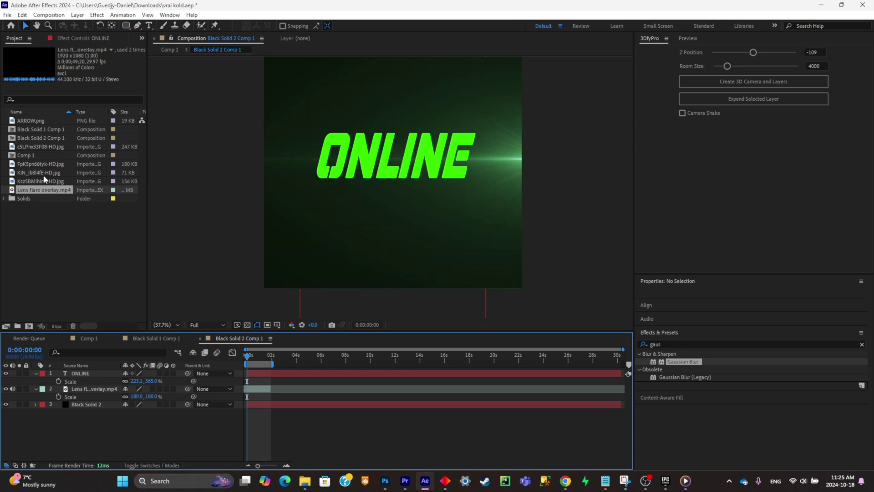
Add ARROW.png above the text, scaled to 269% and rotated to -49°, in the lower-left corner pointing at ONLINE.
click(62, 132)
drag(32, 120, 236, 383)
key(s)
drag(325, 233, 282, 259)
drag(520, 156, 520, 180)
drag(306, 248, 286, 244)
key(s)
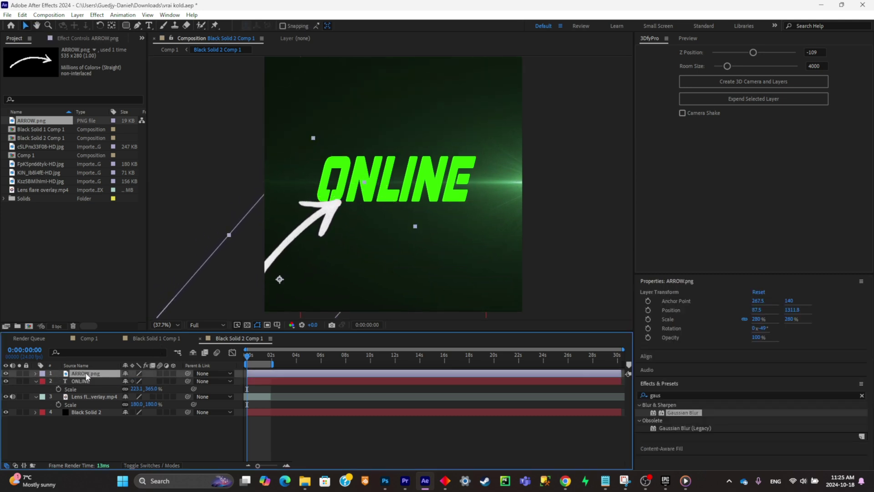
key(s)
drag(154, 386, 149, 385)
drag(290, 260, 293, 261)
Duplicate the arrow, move the copy to the upper-right corner, and rotate it to 122° so it points at ONLINE.
click(100, 373)
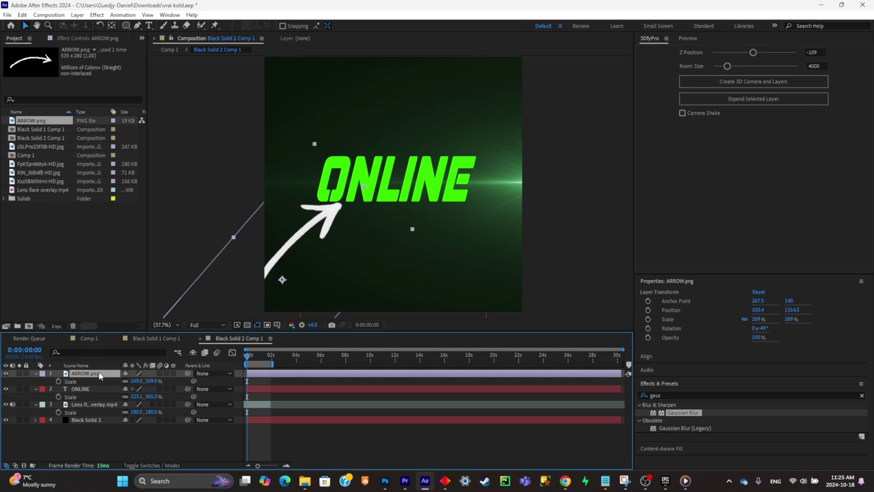
key(ctrl+d)
drag(289, 269, 549, 101)
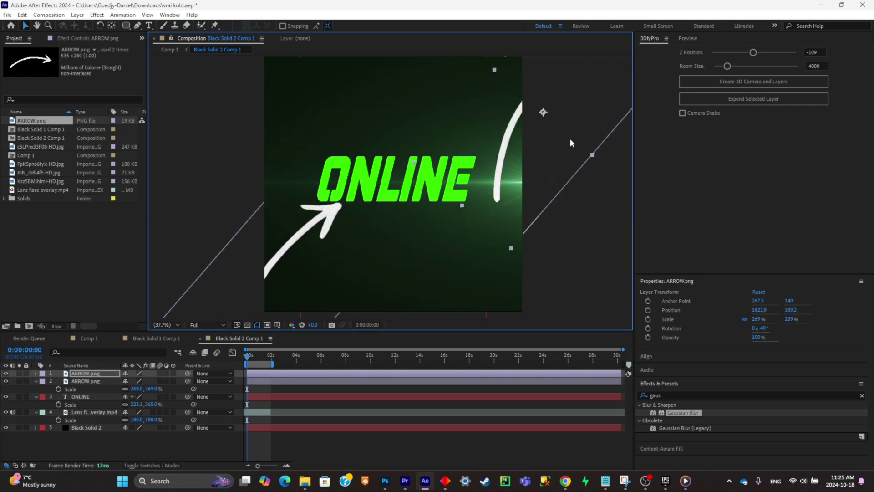
key(r)
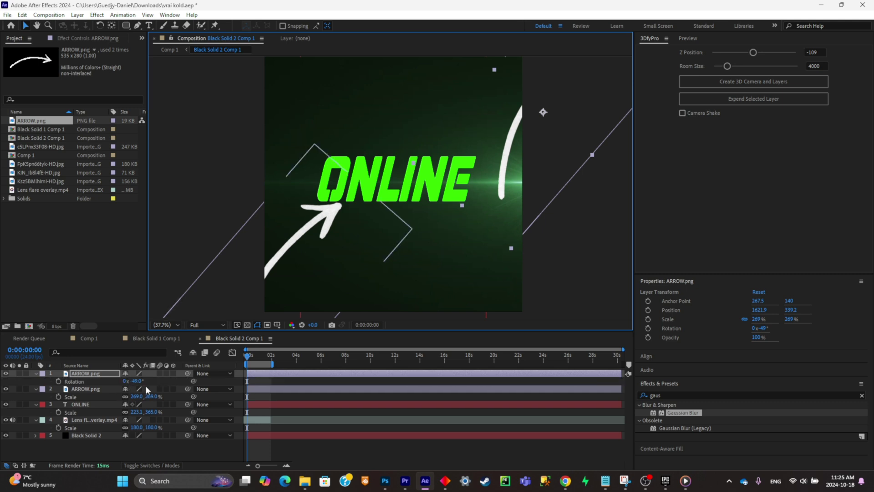
drag(135, 381, 219, 360)
drag(450, 196, 486, 154)
drag(143, 387, 142, 384)
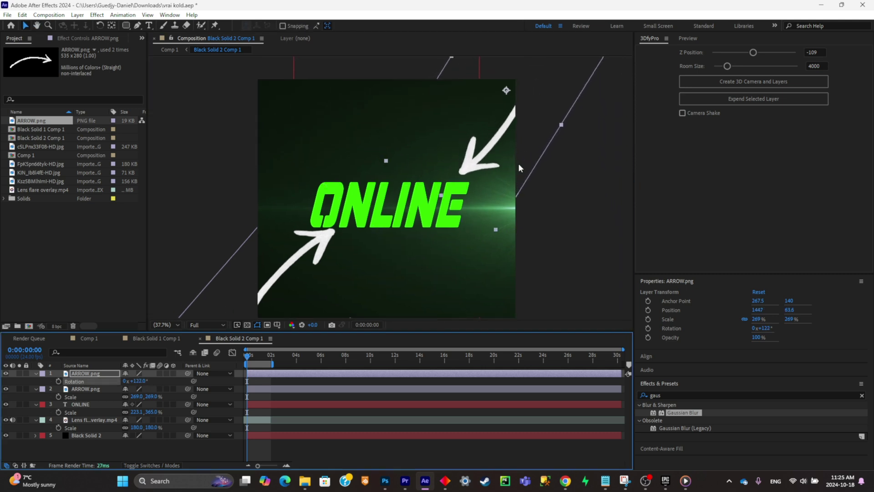
Duplicate the upper-right arrow, rotate the copy to 44°, and place it in the upper-left area pointing at ONLINE.
drag(509, 150, 281, 167)
key(ctrl+d)
key(r)
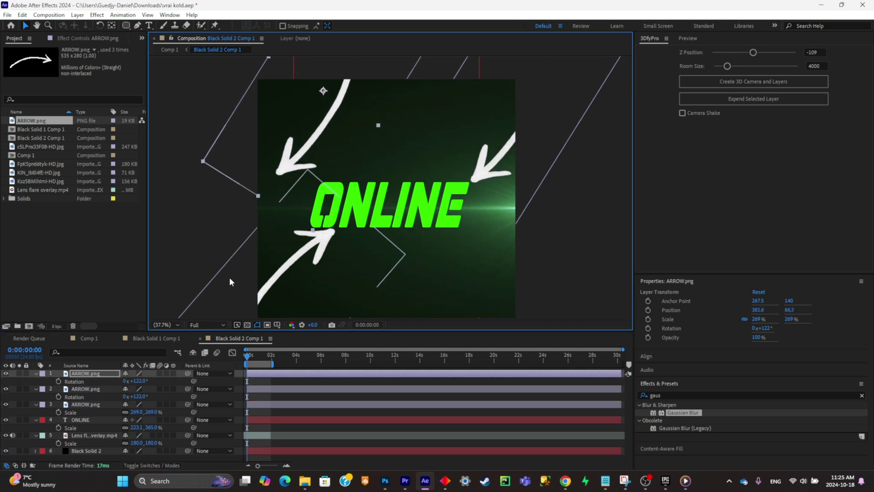
drag(139, 381, 114, 374)
drag(359, 122, 304, 120)
Nudge the lower-left arrow outward, duplicate it, and place the copy at the lower right, rotated to 252°, pointing at ONLINE.
click(303, 268)
drag(303, 269, 272, 257)
click(97, 404)
key(ctrl+d)
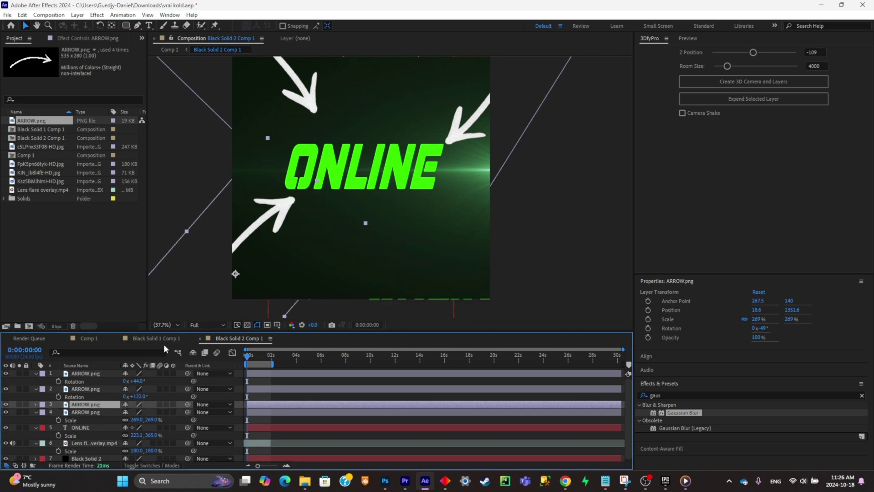
key(r)
drag(138, 412, 233, 303)
drag(275, 284, 478, 281)
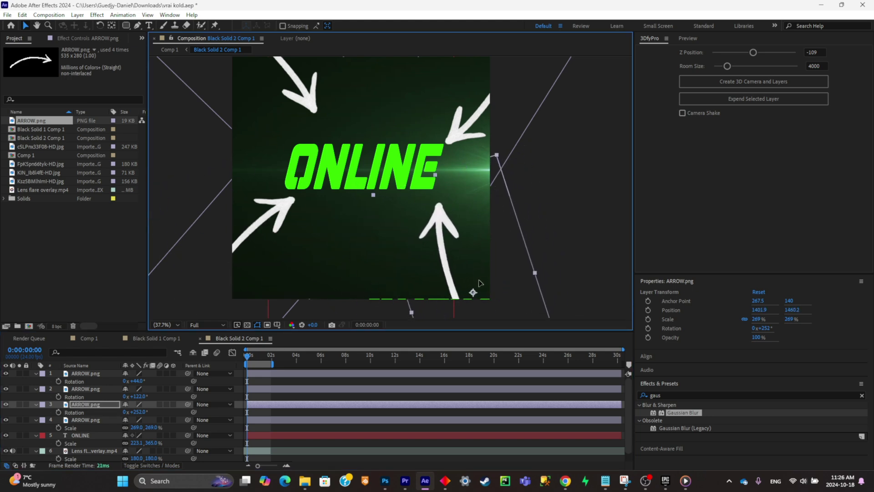
Rotate the lower-right arrow to 228° and reposition the arrows so that all four point evenly at ONLINE.
mouse_move(140, 412)
mouse_down()
mouse_move(149, 406)
mouse_move(126, 406)
mouse_up()
drag(462, 287, 474, 257)
key(space)
drag(511, 185, 524, 211)
drag(435, 206, 466, 241)
drag(317, 103, 358, 136)
click(573, 179)
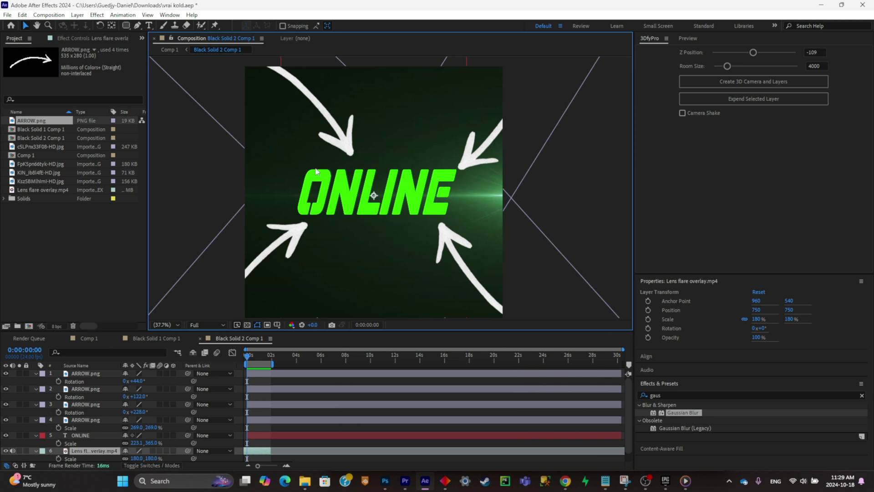
Find the Typewriter preset and apply it to the ONLINE text layer at the start of the scene.
click(85, 435)
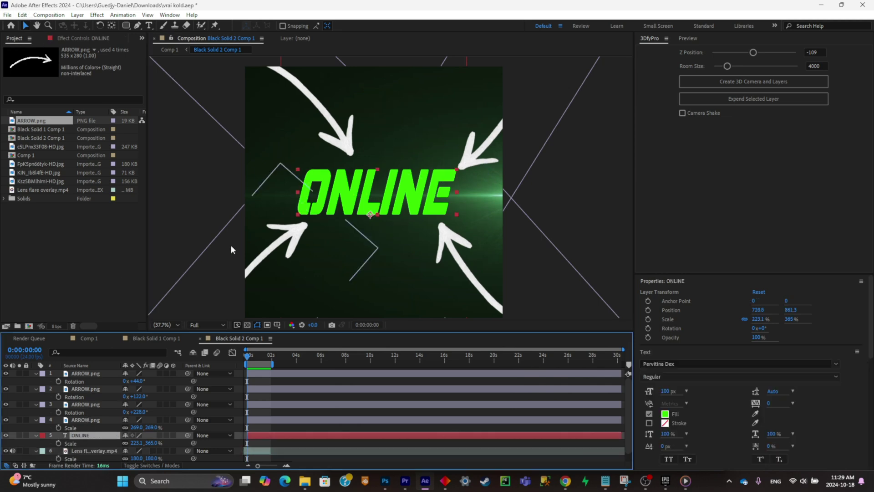
drag(872, 322, 871, 437)
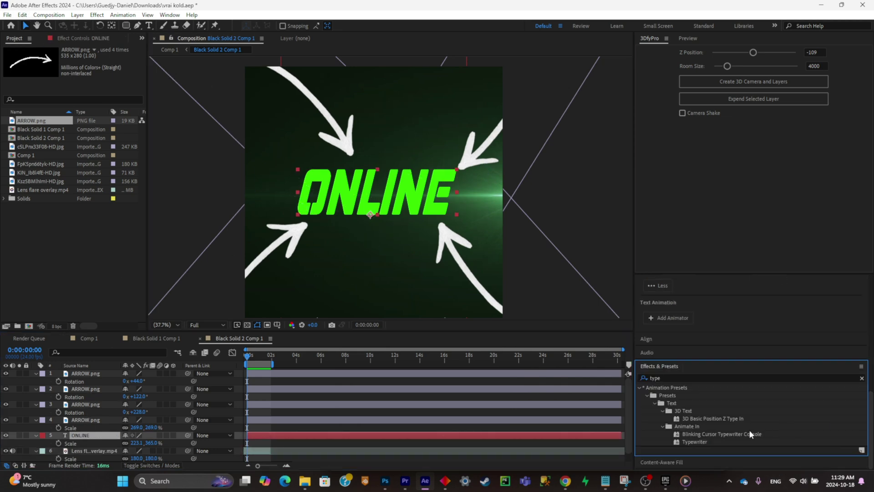
drag(707, 442, 298, 231)
click(87, 437)
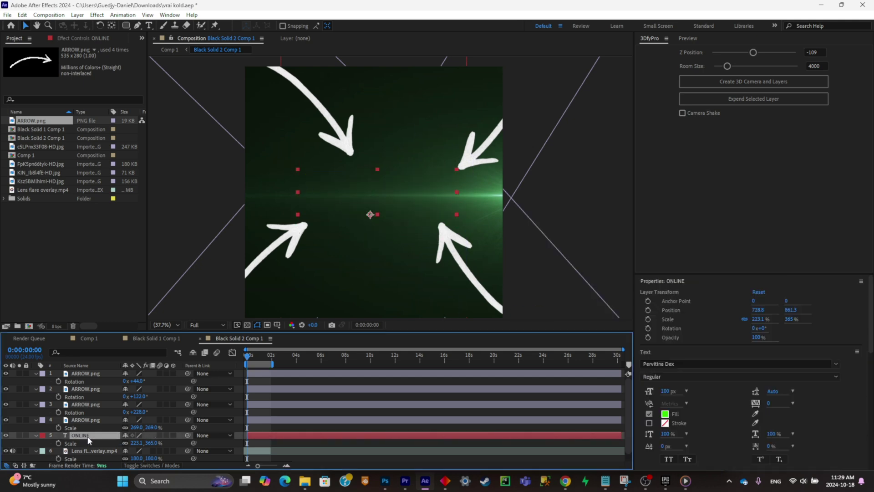
Preview the typewriter reveal and move the last Range Selector Start keyframe of ONLINE earlier, to about 1 second.
key(u)
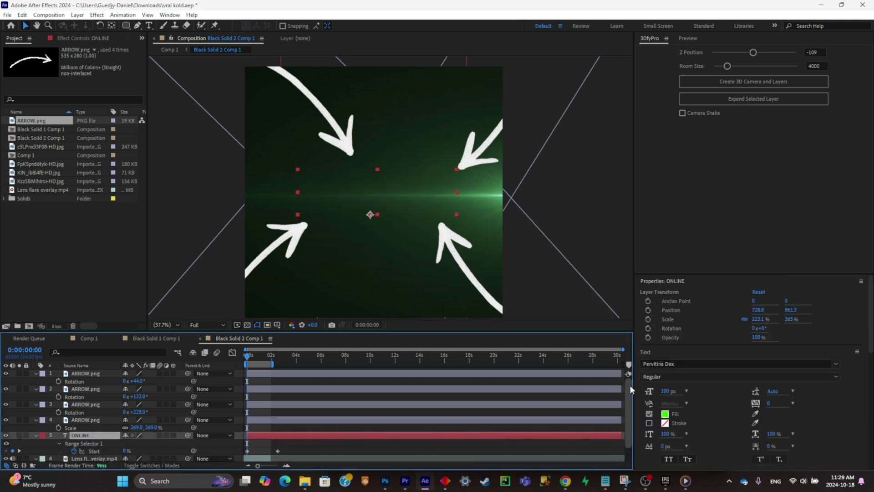
scroll(630, 387, down, 1)
key(space)
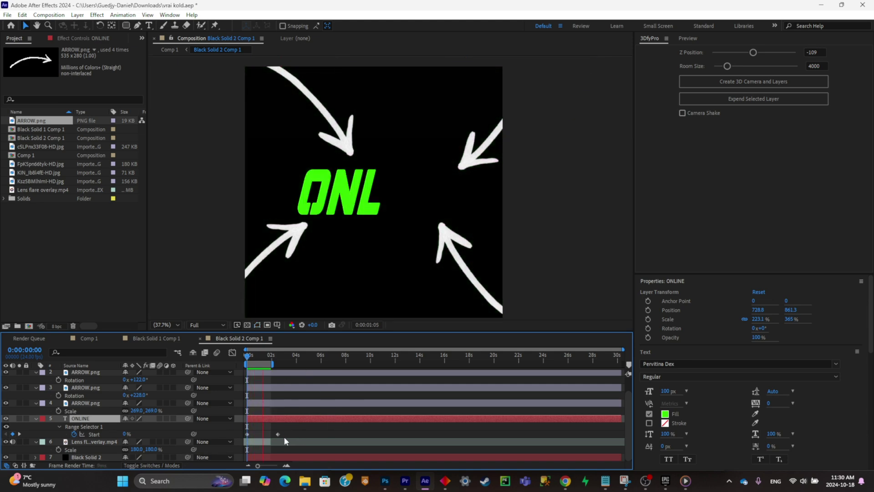
drag(277, 435, 264, 438)
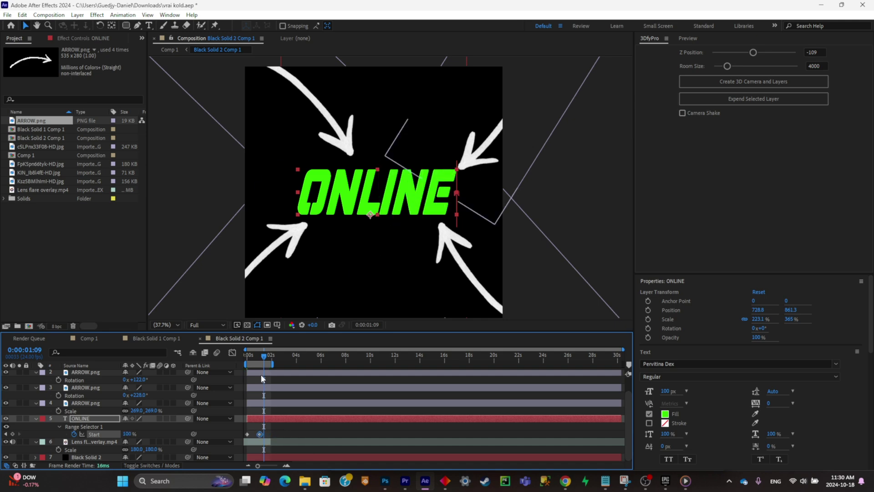
drag(265, 358, 229, 362)
Collapse the layer properties, create the 3D camera and 3D layers, and reposition the arrows around ONLINE.
key(ctrl+a)
key(u)
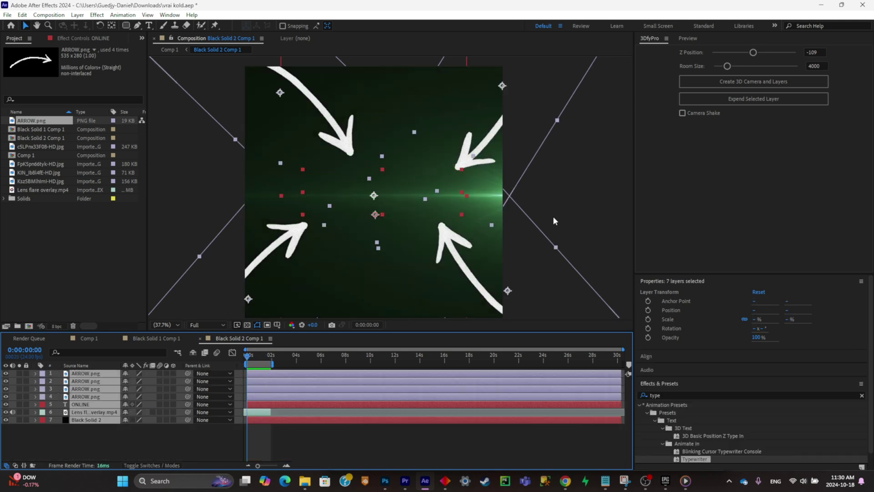
click(179, 449)
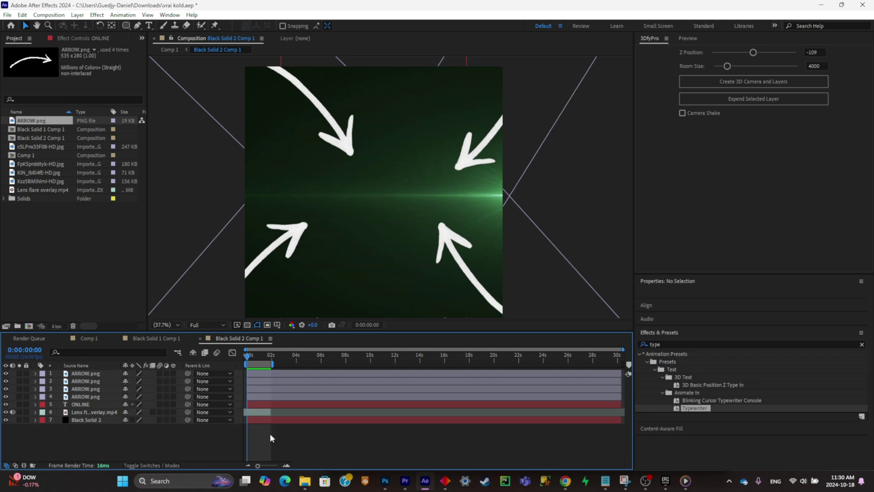
click(802, 79)
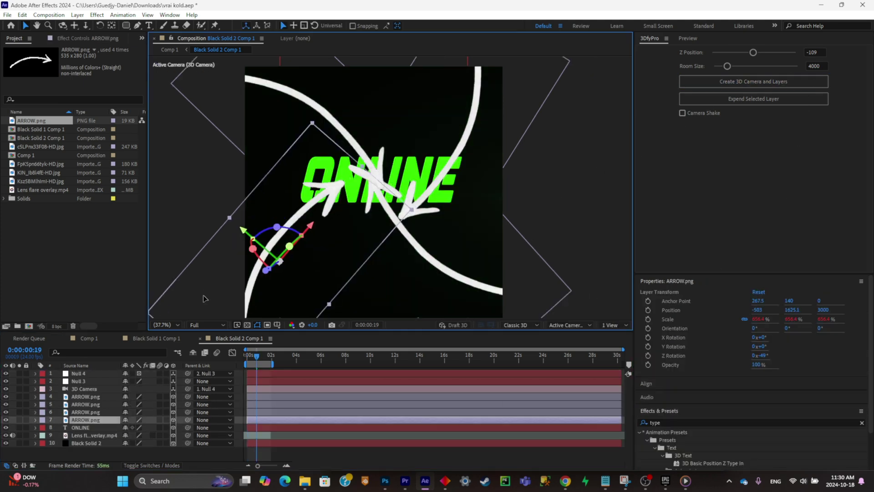
drag(486, 273, 553, 302)
Keyframe Null 3's position from Z -3291 at the first frame to Z -2000 at about 19 frames.
click(97, 382)
key(Home)
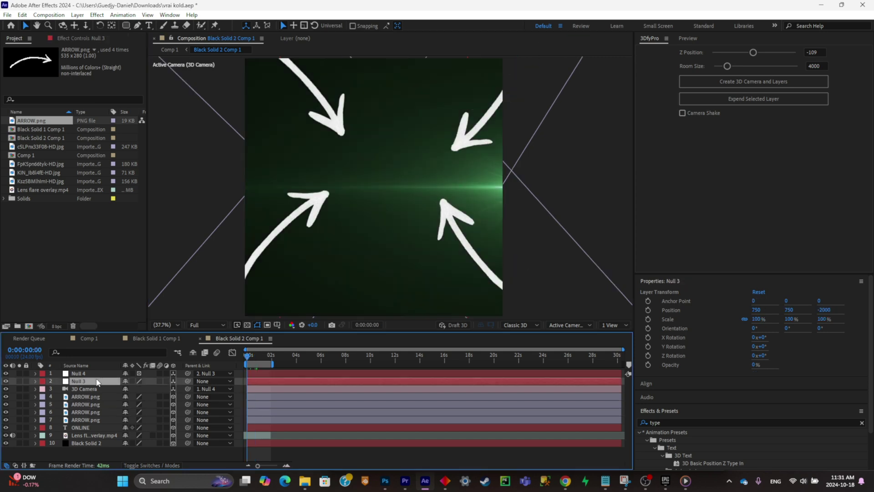
key(p)
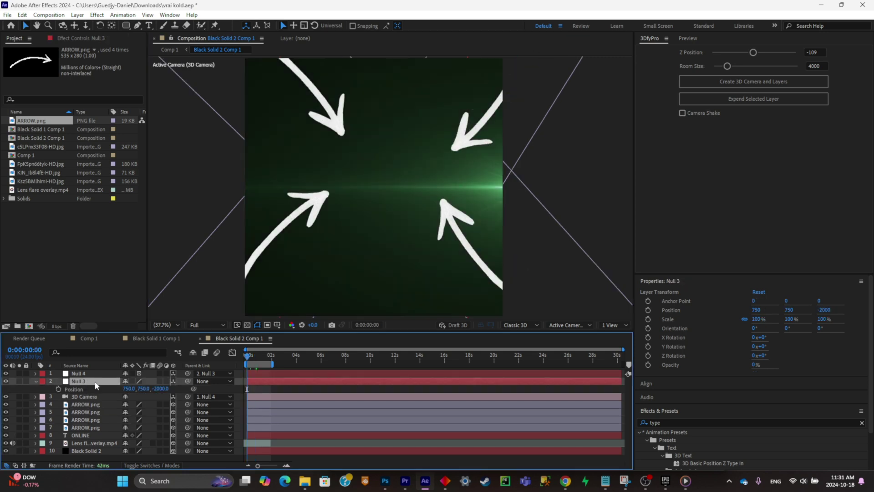
click(58, 389)
drag(255, 357, 258, 357)
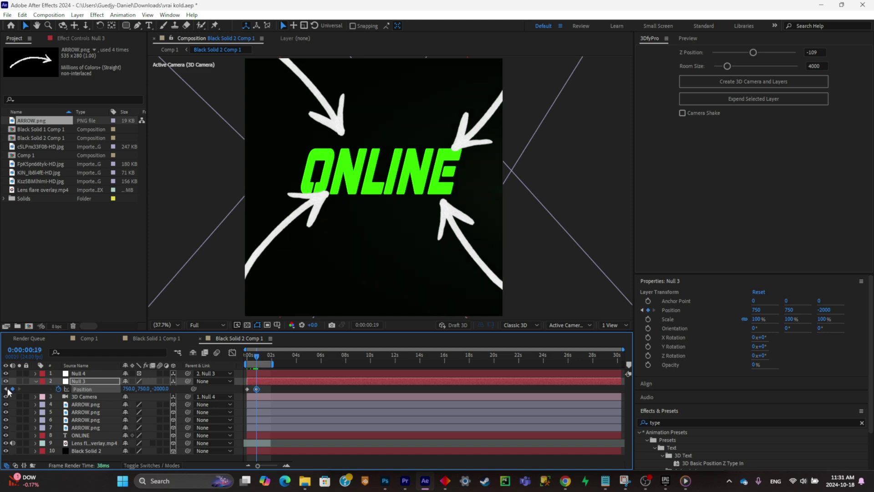
click(6, 389)
drag(162, 390, 2, 454)
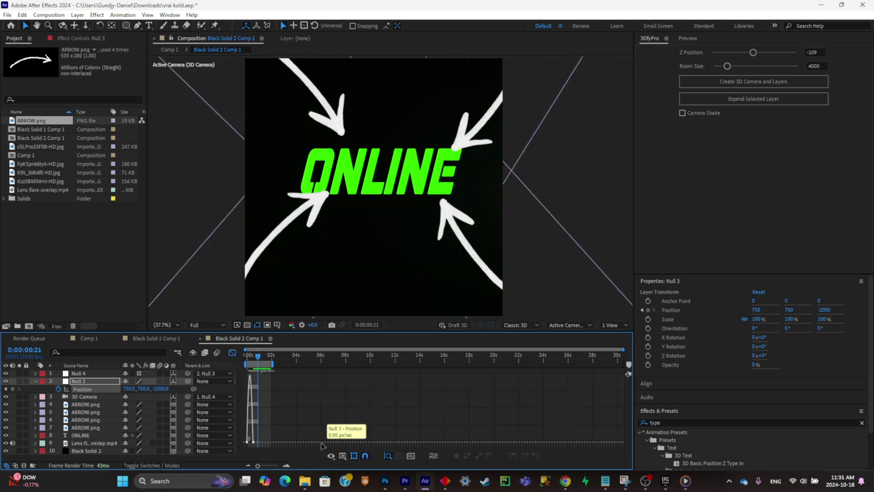
Shape Null 3's position speed graph so the camera move starts fast and eases out, and preview it.
drag(260, 466, 272, 466)
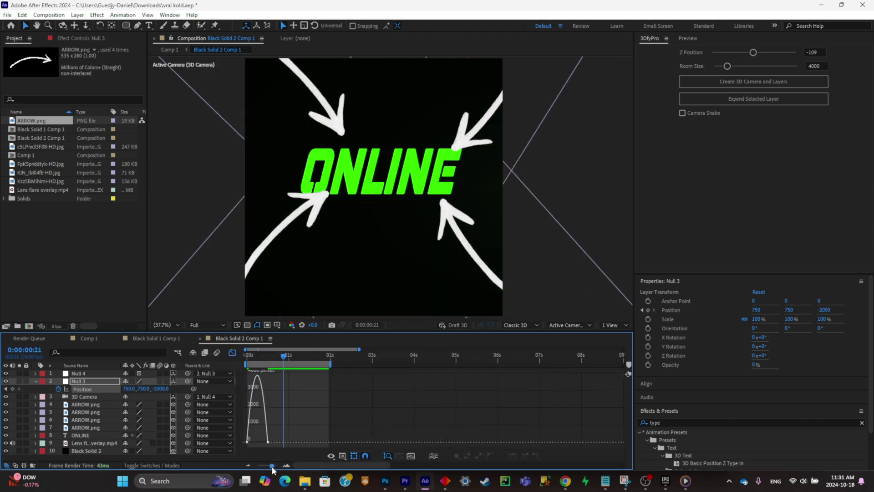
click(266, 437)
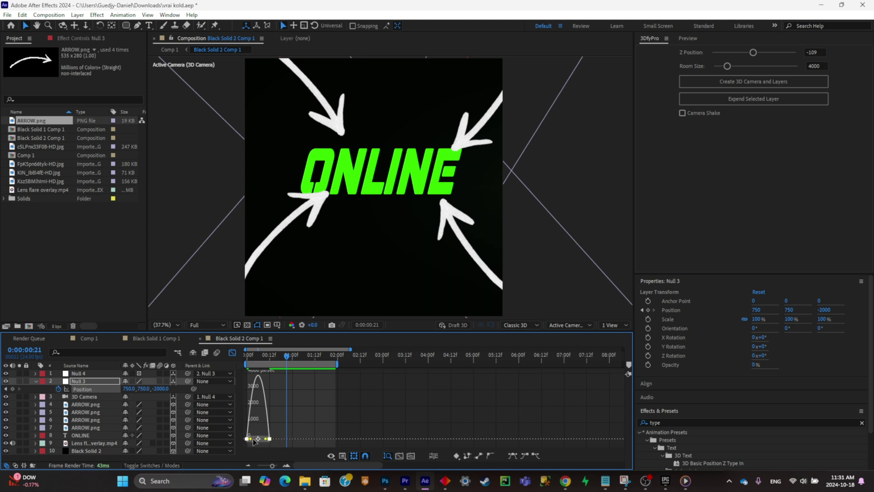
drag(251, 439, 261, 441)
drag(256, 356, 230, 359)
key(space)
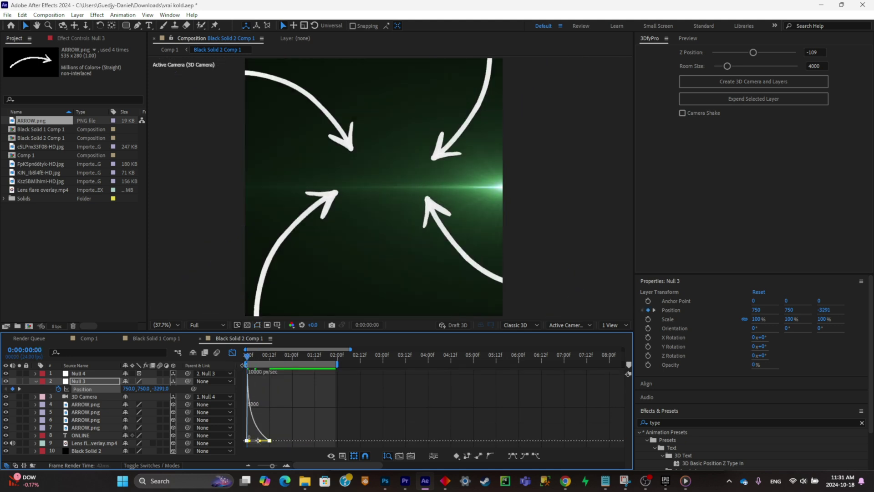
key(space)
click(231, 352)
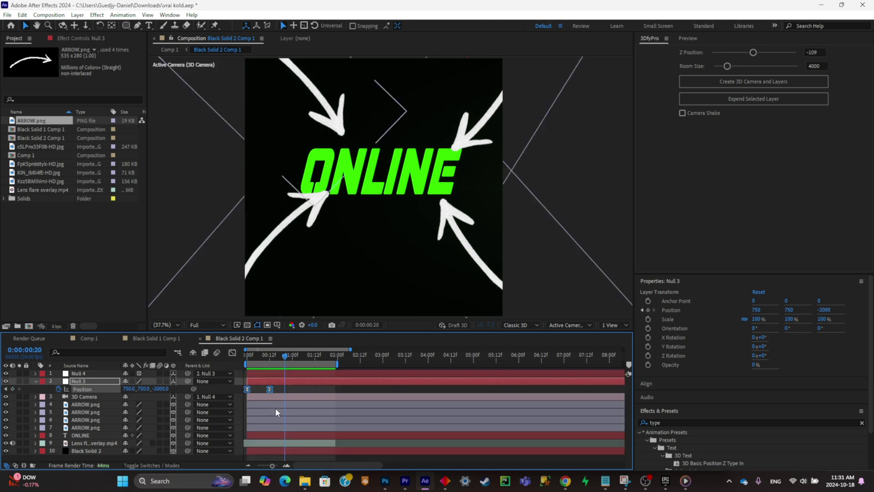
Retime Null 3's second position keyframe to about 18 frames and preview the camera move.
click(280, 390)
drag(270, 388, 311, 389)
drag(293, 353, 215, 362)
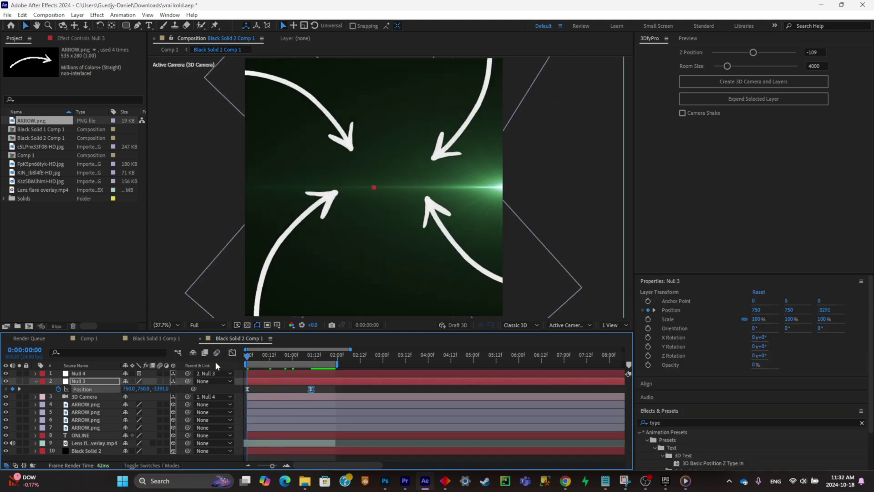
key(space)
drag(311, 389, 282, 388)
click(308, 356)
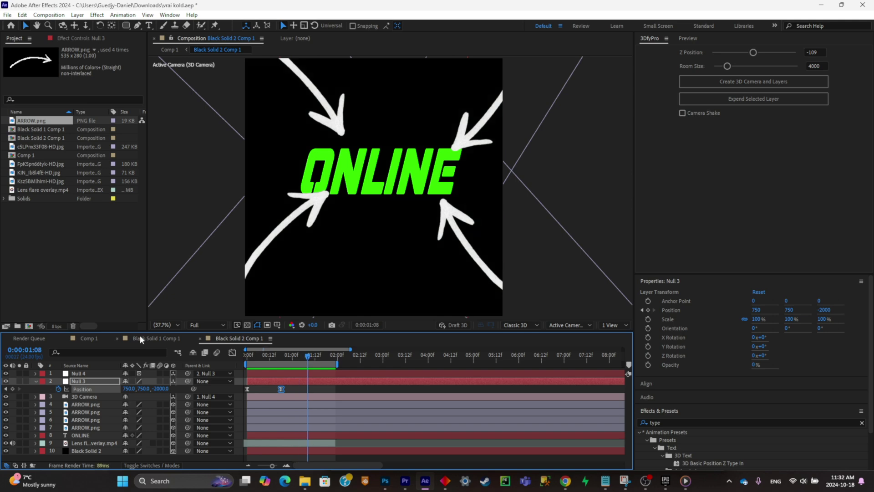
In Comp 1, shift Black Solid 2 Comp 1 to start later and scale it to 69%.
click(97, 336)
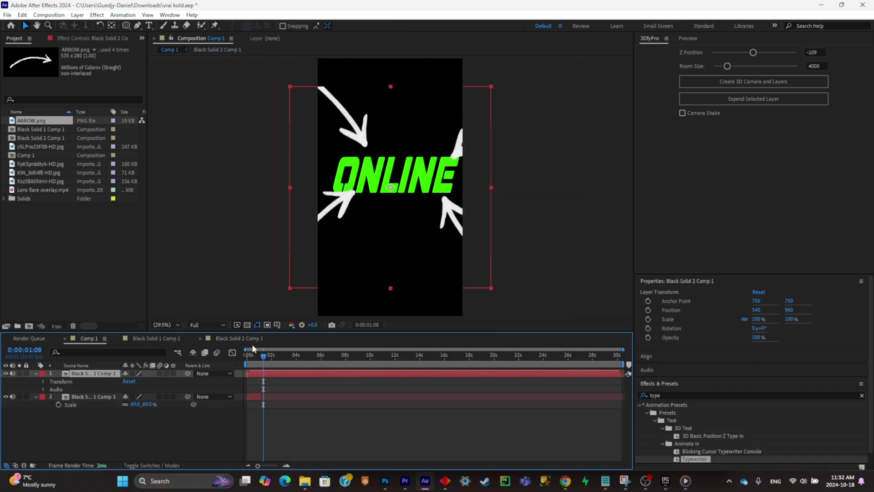
drag(262, 376, 276, 373)
click(252, 358)
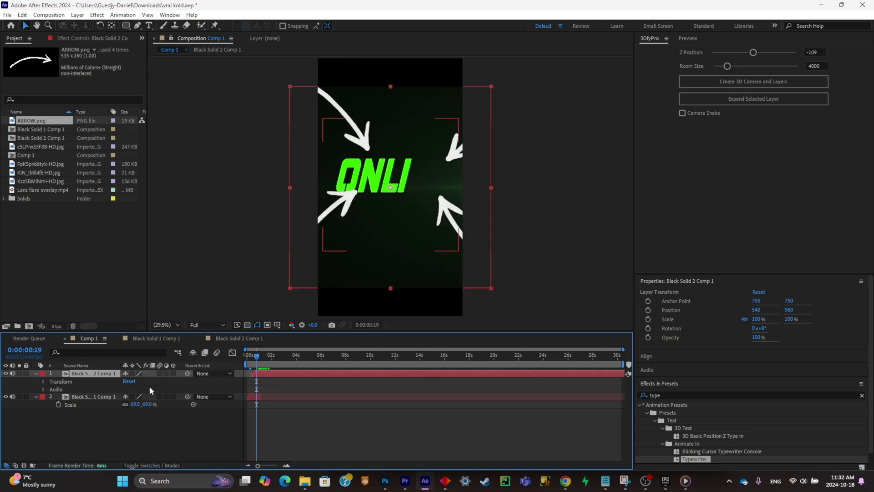
key(s)
mouse_move(147, 382)
mouse_down()
mouse_move(137, 382)
mouse_move(146, 383)
mouse_up()
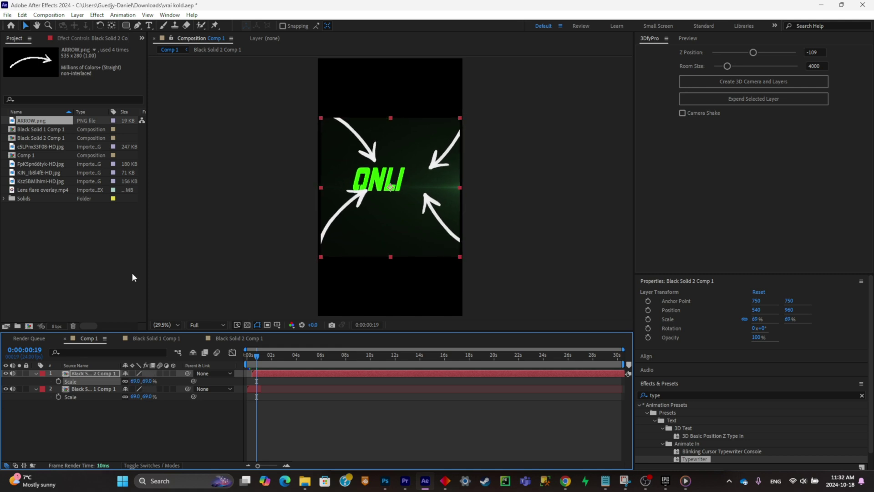
Mask Black Solid 2 Comp 1 with a rounded rectangle around its frame and start it where the first scene ends.
click(126, 26)
drag(322, 121, 461, 254)
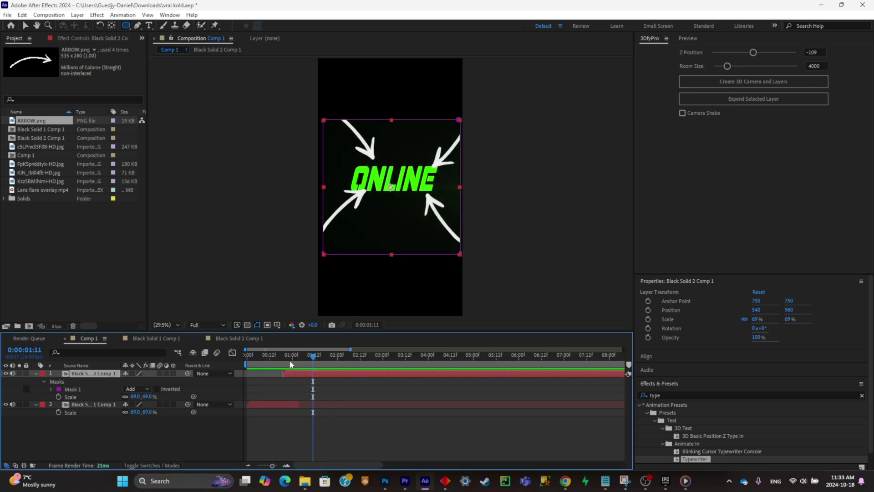
key(space)
drag(316, 373, 297, 359)
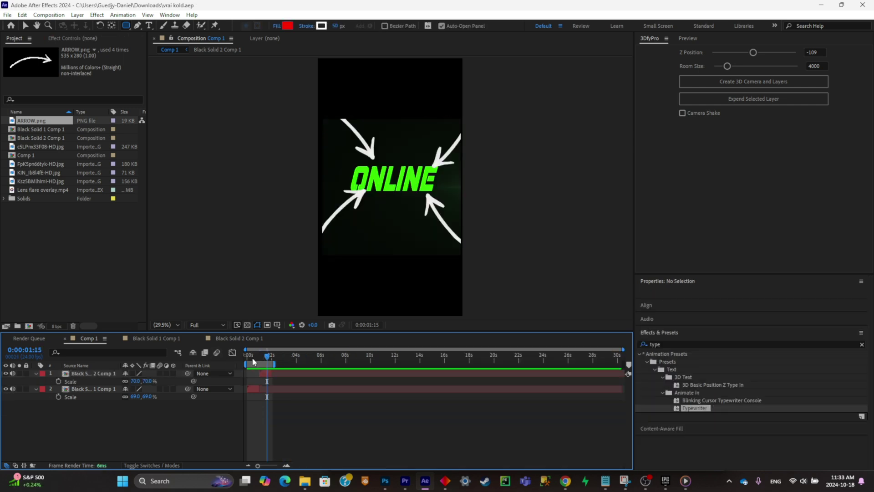
Add a full-frame white solid above both scenes with the playhead at the 1-second cut.
click(256, 358)
key(Home)
drag(267, 469, 273, 470)
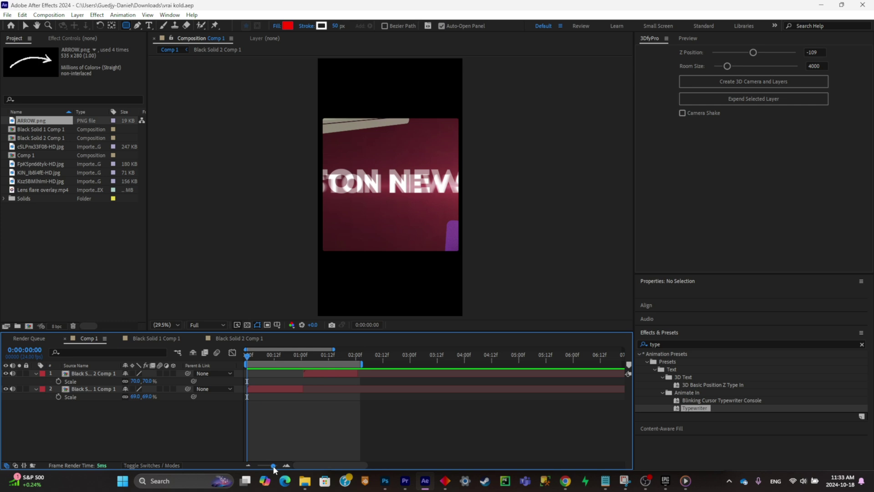
click(303, 362)
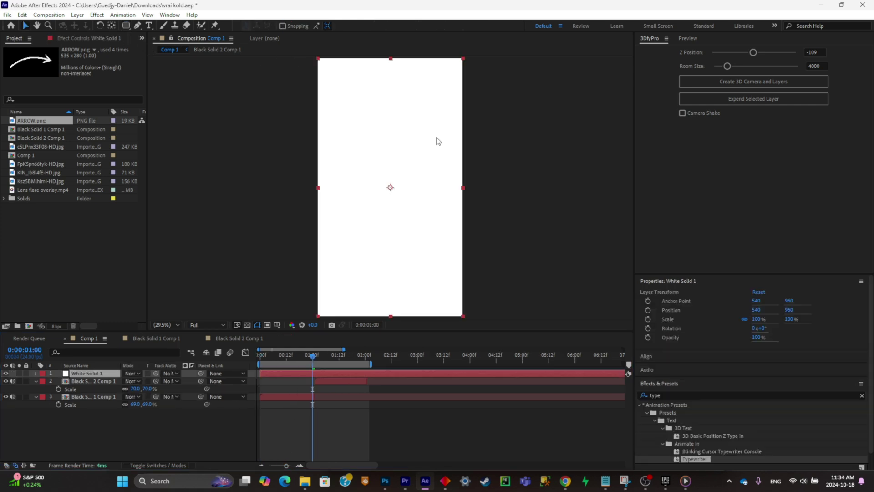
Blend the white solid in Difference mode and cut it to a few frames starting at the 1-second cut.
click(693, 395)
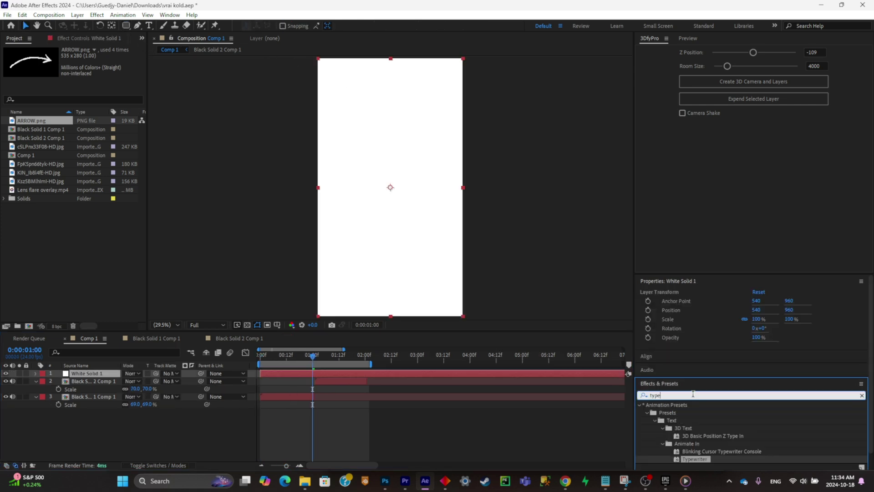
click(131, 373)
click(182, 376)
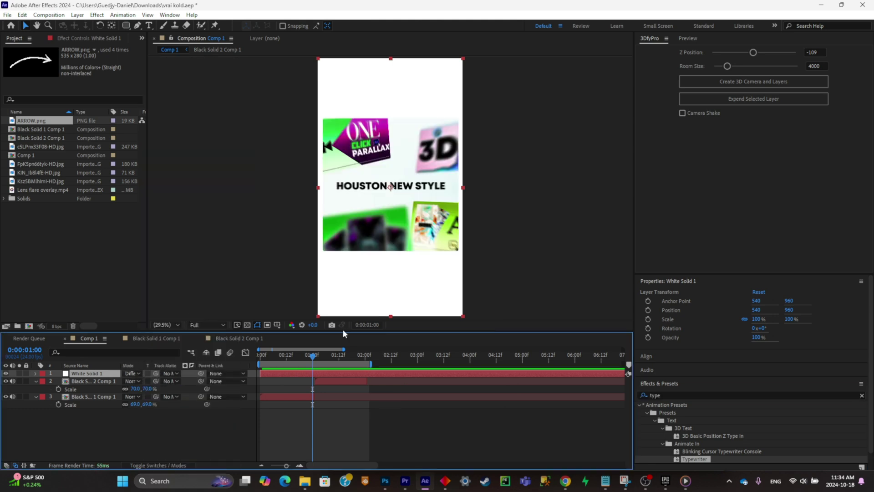
drag(265, 373, 313, 373)
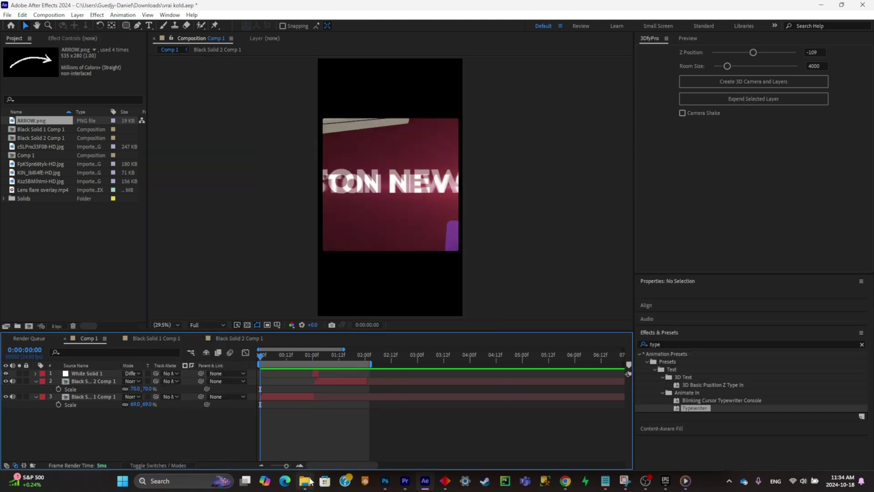
Switch to File Explorer at the video's asset folder in Downloads.
click(305, 481)
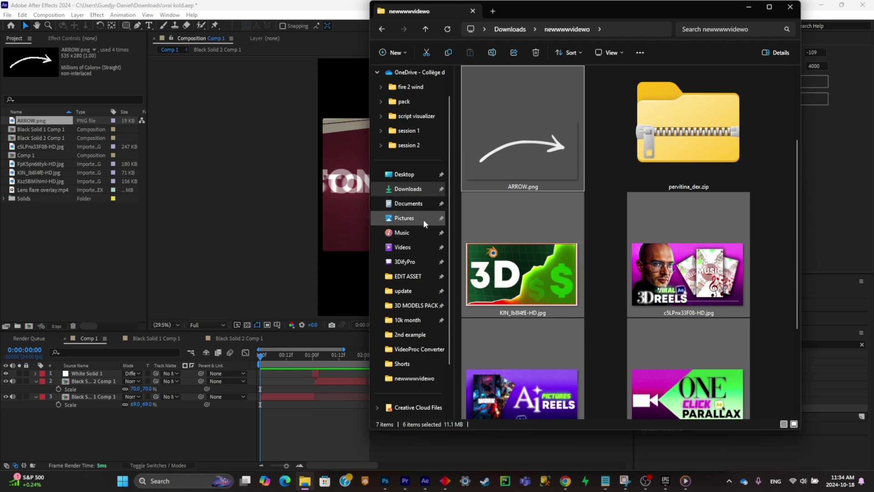